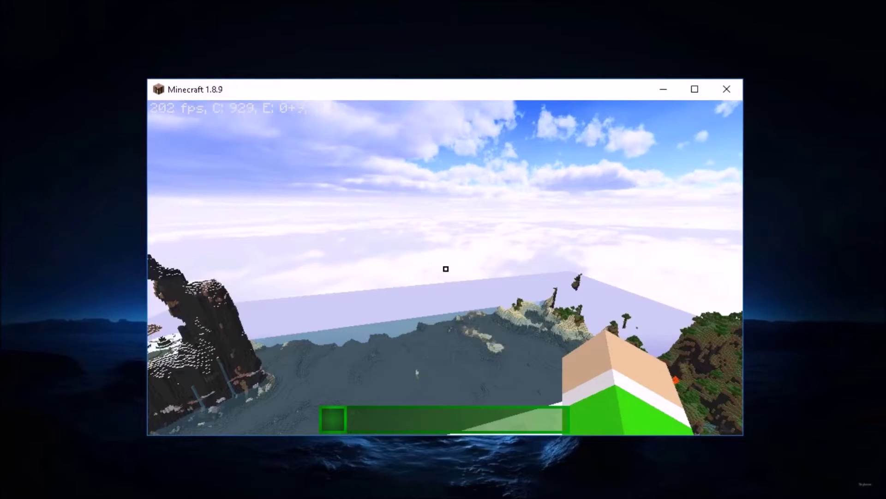
Show the debug overlay with frame rate and memory figures, resume the game, and fly up and forward above the coast.
{"action": "key", "text": "F3"}
{"action": "key", "text": "Escape"}
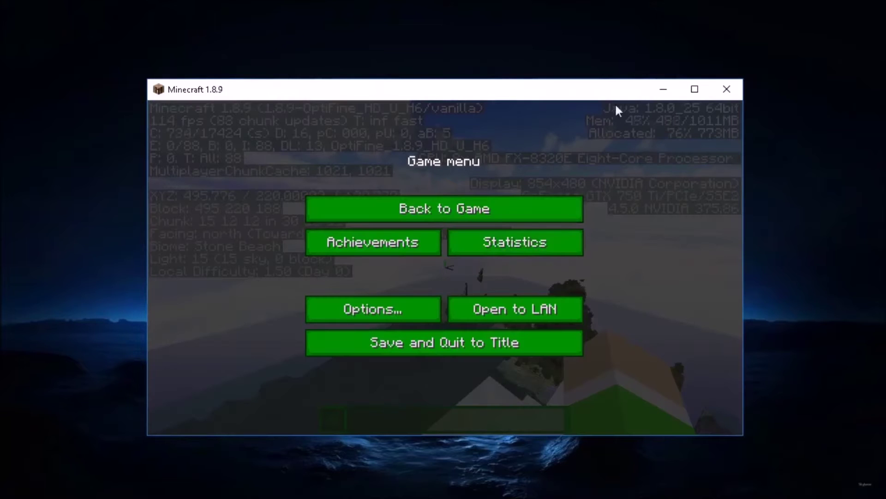
{"action": "left_click", "coordinate": [443, 209]}
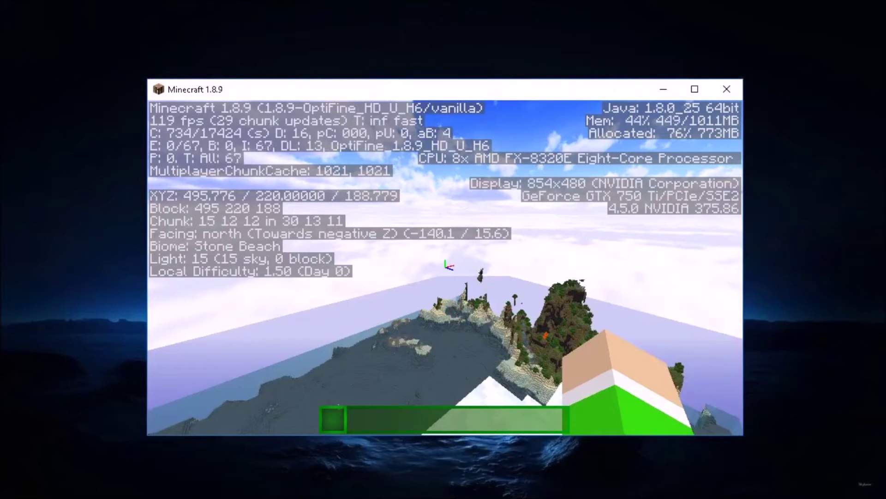
{"action": "key", "text": "space"}
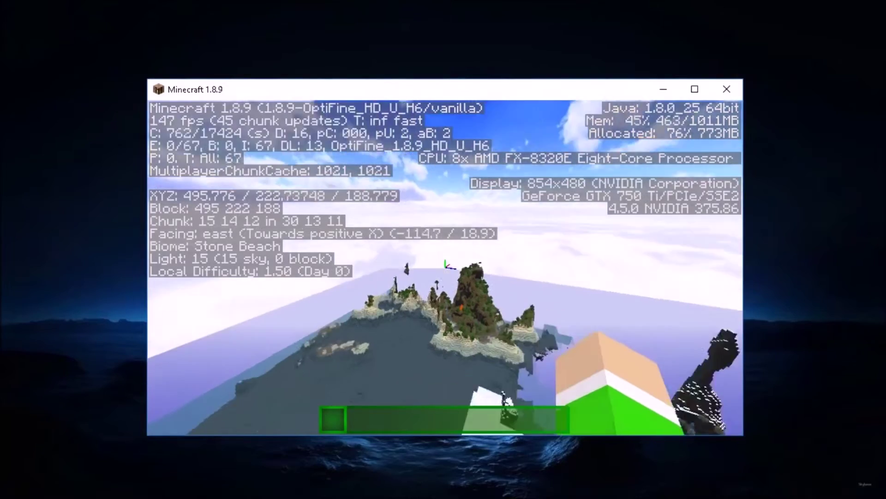
{"action": "key", "text": "w"}
Set the video render distance to 32 chunks and return to the game.
{"action": "key", "text": "Escape"}
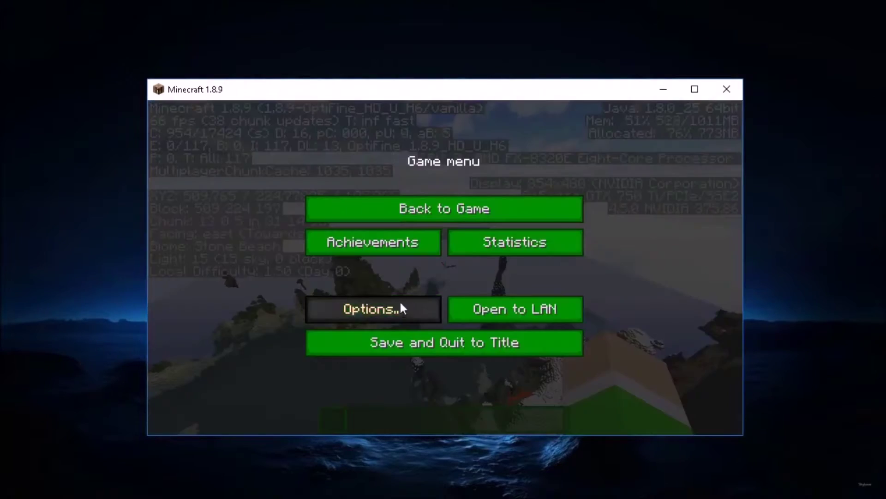
{"action": "left_click", "coordinate": [399, 309]}
{"action": "left_click", "coordinate": [368, 288]}
{"action": "left_click_drag", "start_coordinate": [566, 149], "coordinate": [723, 160]}
{"action": "key", "text": "Escape"}
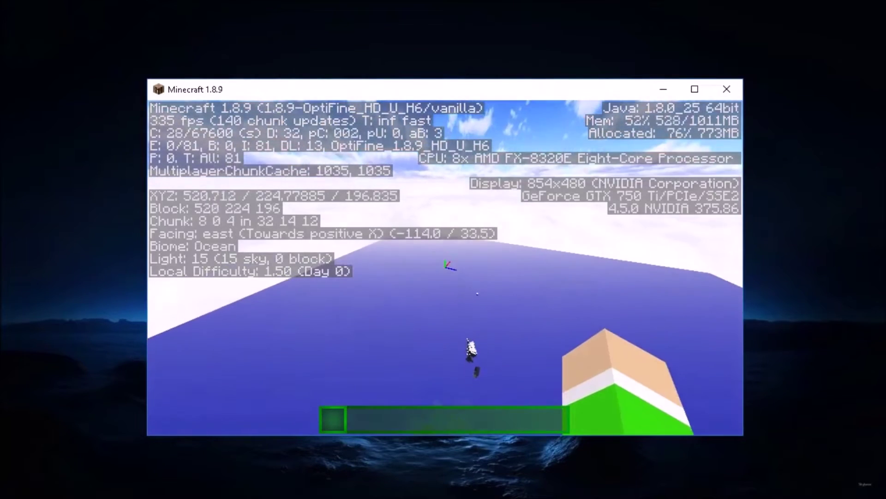
Fly east over the ocean to the forested island, examining the frame rate and memory usage while chunks load.
{"action": "key", "text": "w"}
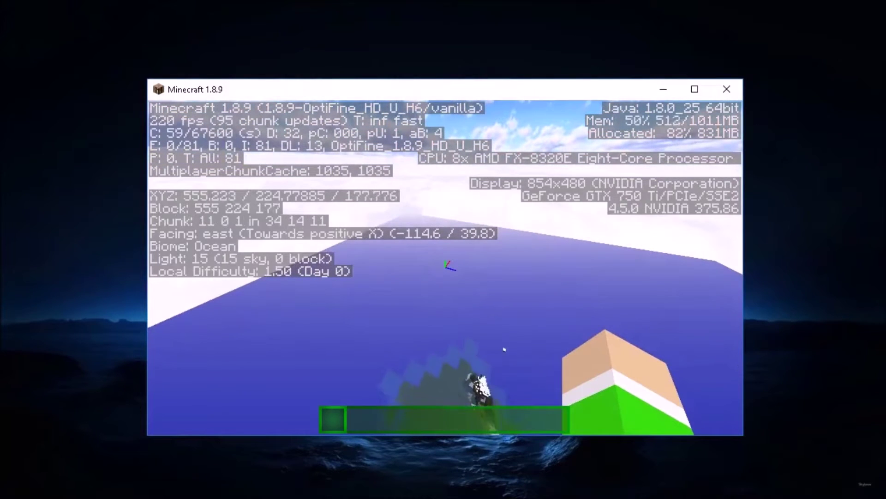
{"action": "key", "text": "w"}
{"action": "key", "text": "c"}
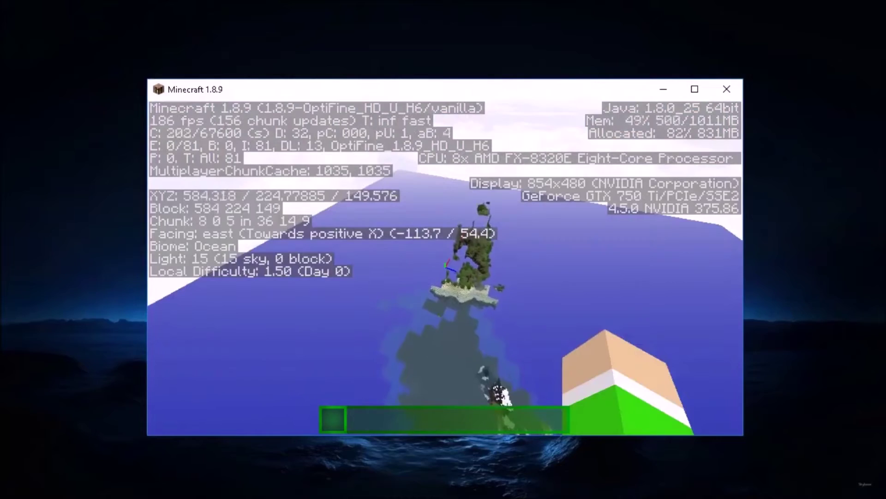
{"action": "key", "text": "w"}
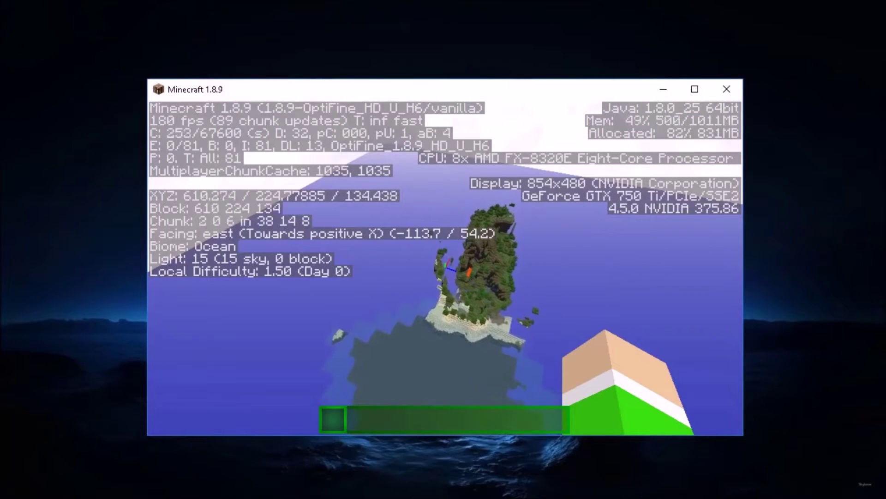
{"action": "key", "text": "w"}
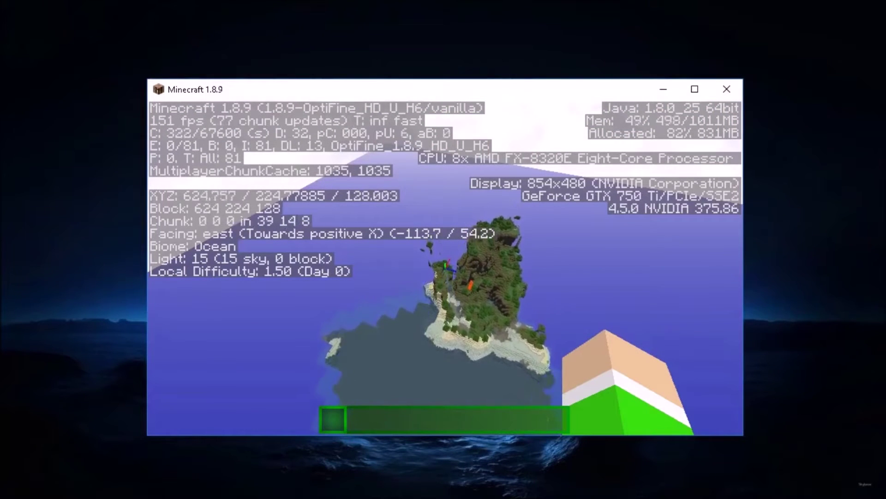
{"action": "key", "text": "w"}
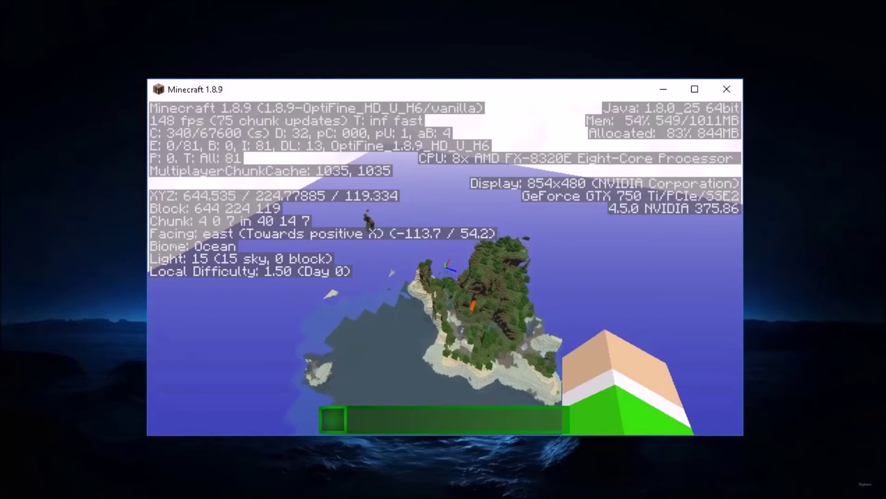
{"action": "key", "text": "w"}
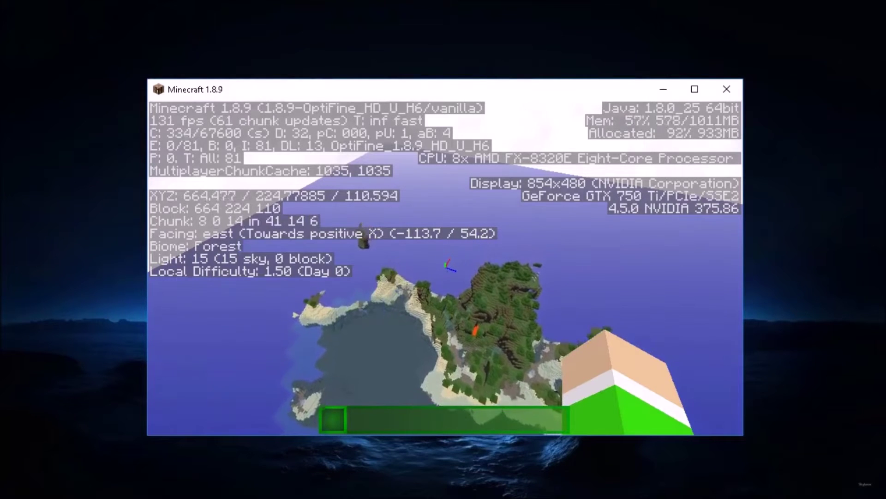
{"action": "key", "text": "w"}
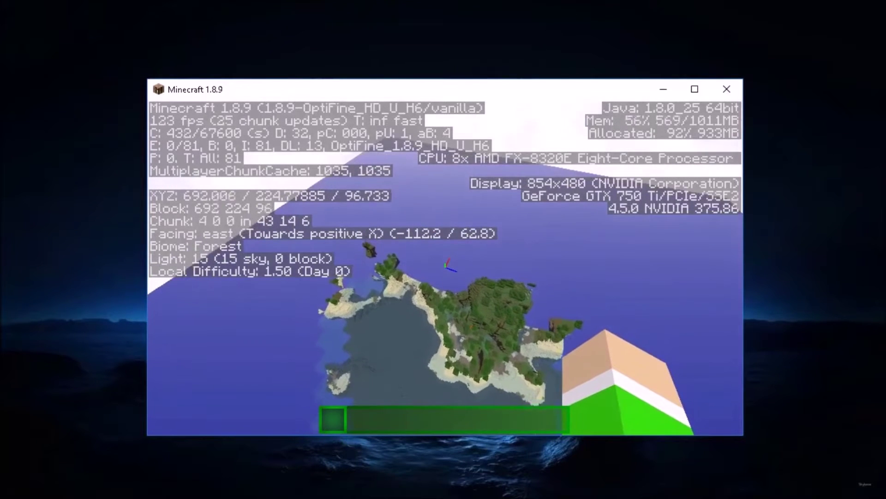
Fly forward over the island and descend to about height 92 beside the forest cliff edge.
{"action": "key", "text": "w"}
{"action": "key", "text": "space"}
{"action": "key", "text": "space"}
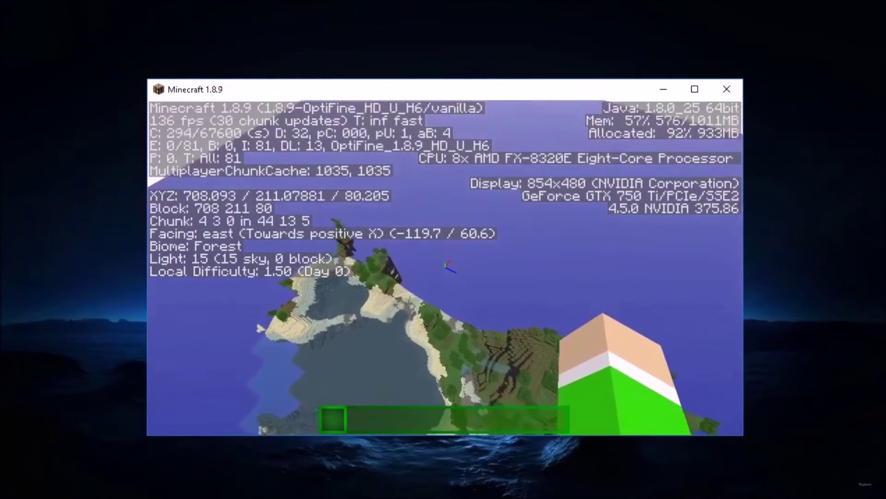
{"action": "key", "text": "w"}
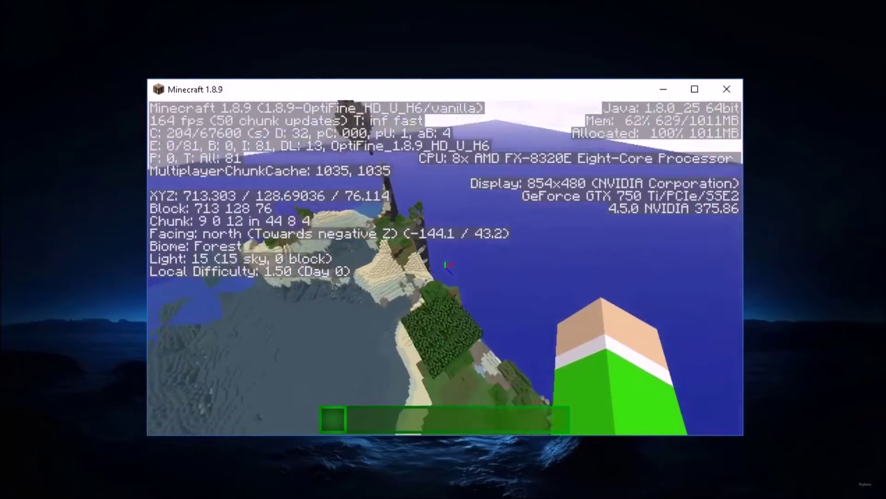
{"action": "key", "text": "w"}
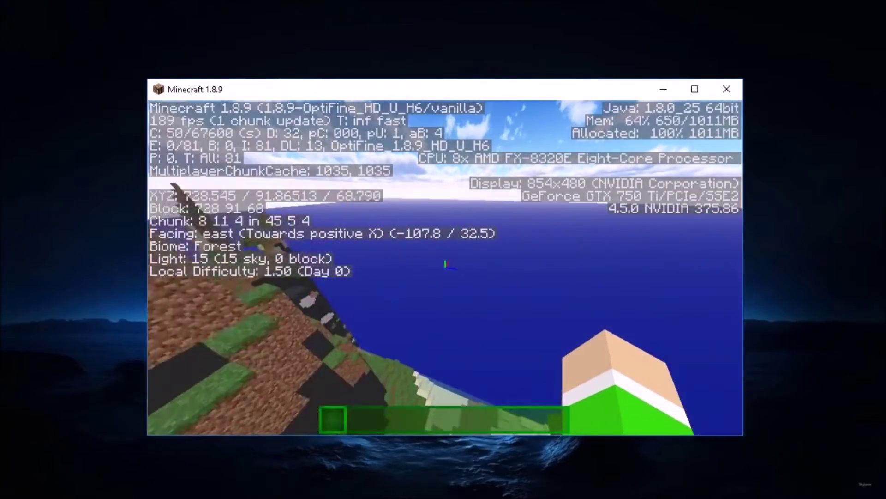
Fly north along the cliff edge at the loaded terrain's border and turn to face south, checking the memory usage.
{"action": "key", "text": "a"}
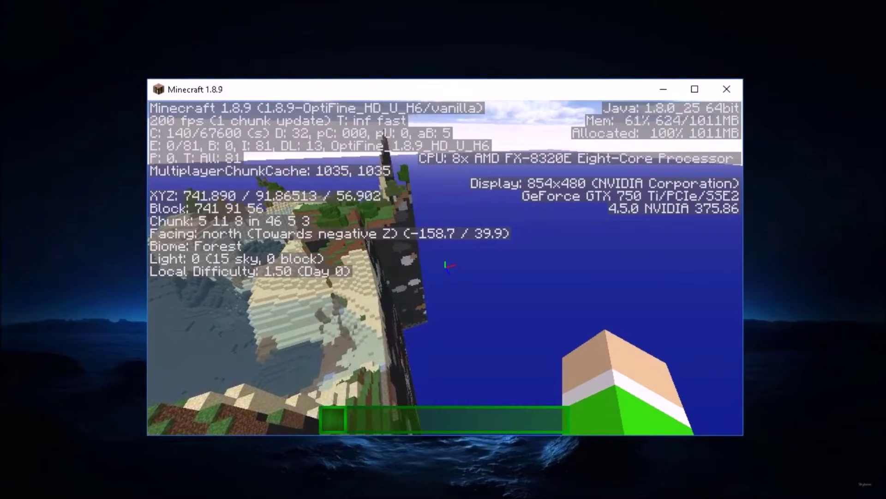
{"action": "key", "text": "w"}
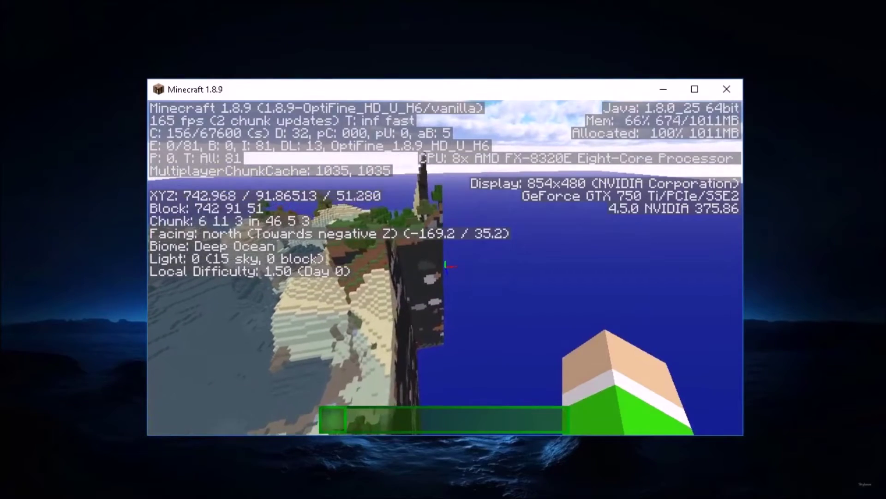
{"action": "key", "text": "w"}
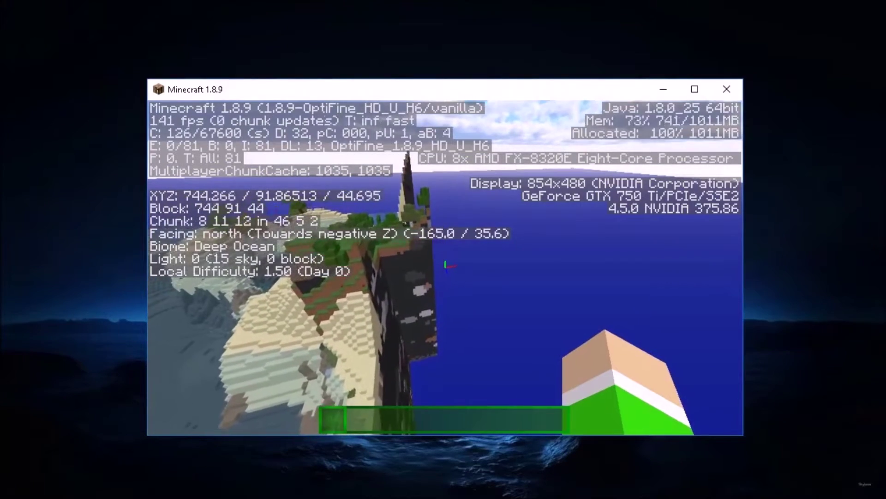
{"action": "key", "text": "s"}
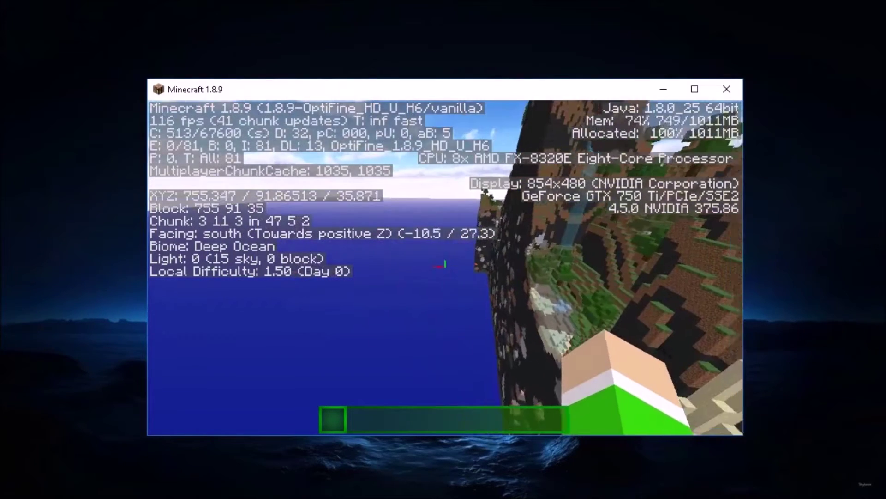
Fly back past the waterfall valley and south along the stone cliff, watching frame rate and memory usage.
{"action": "key", "text": "w"}
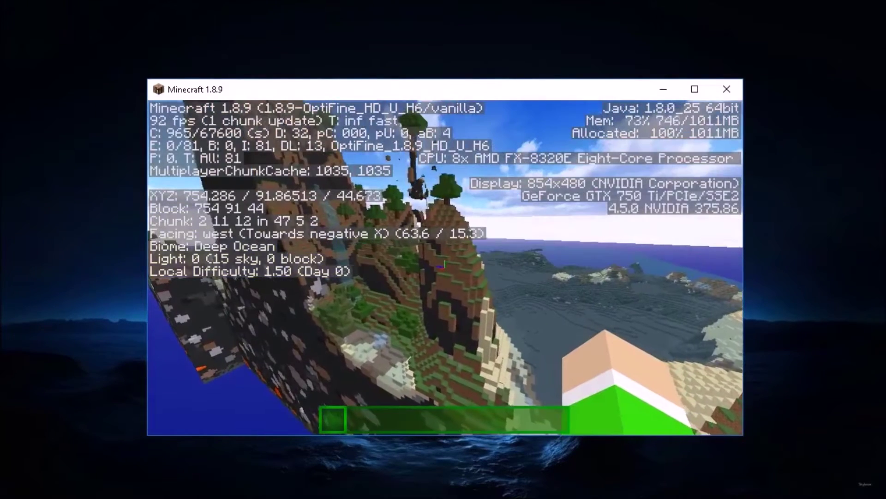
{"action": "key", "text": "w"}
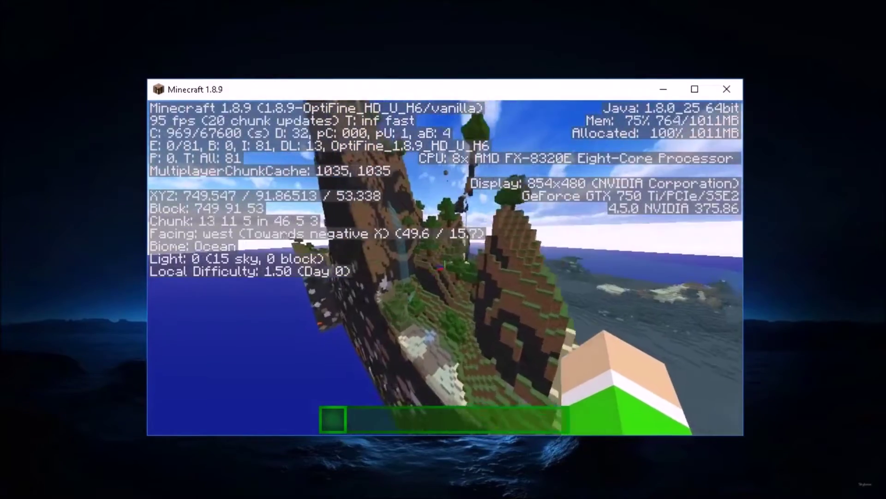
{"action": "key", "text": "w"}
{"action": "key", "text": "a"}
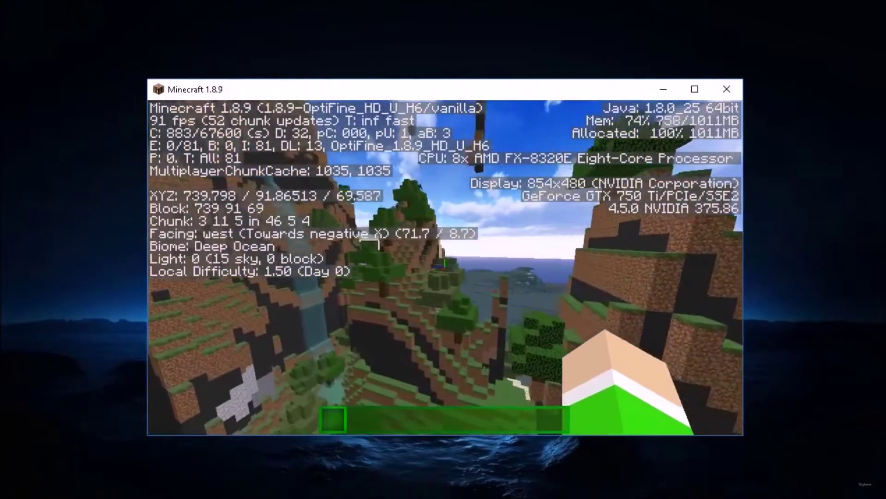
{"action": "key", "text": "w"}
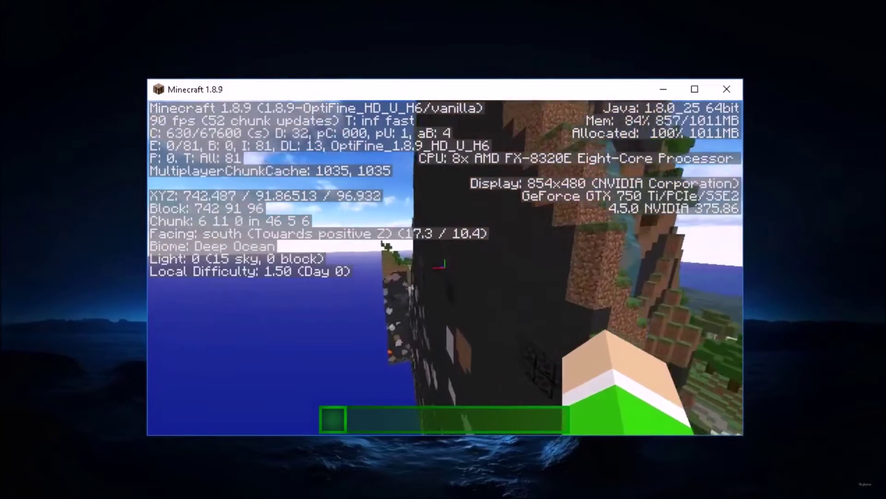
{"action": "key", "text": "w"}
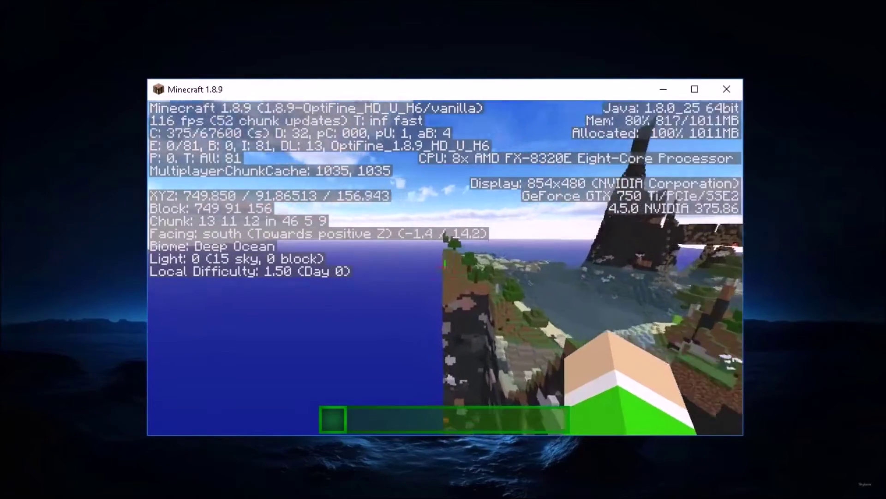
{"action": "key", "text": "w"}
Turn around and fly north along the ore-speckled cliff face to the waterfall valley, watching the memory usage.
{"action": "key", "text": "w"}
{"action": "left_click", "coordinate": [445, 267]}
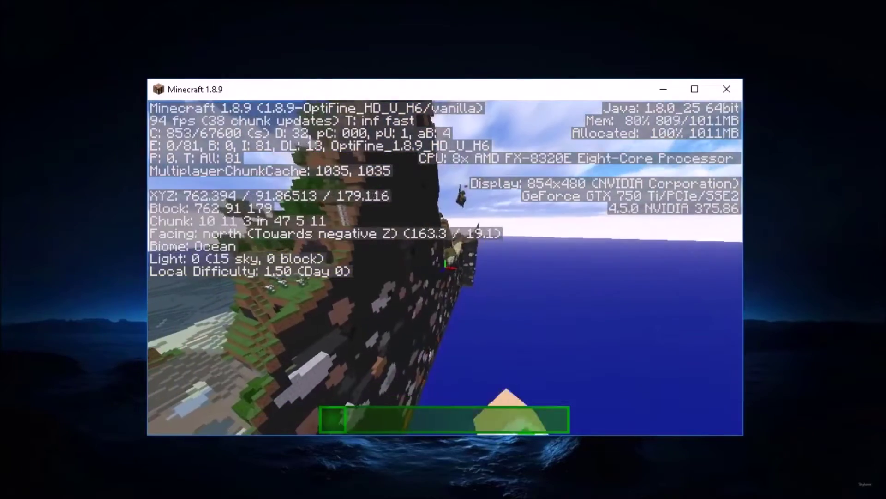
{"action": "left_click", "coordinate": [445, 267]}
{"action": "left_click", "coordinate": [445, 268]}
{"action": "key", "text": "w"}
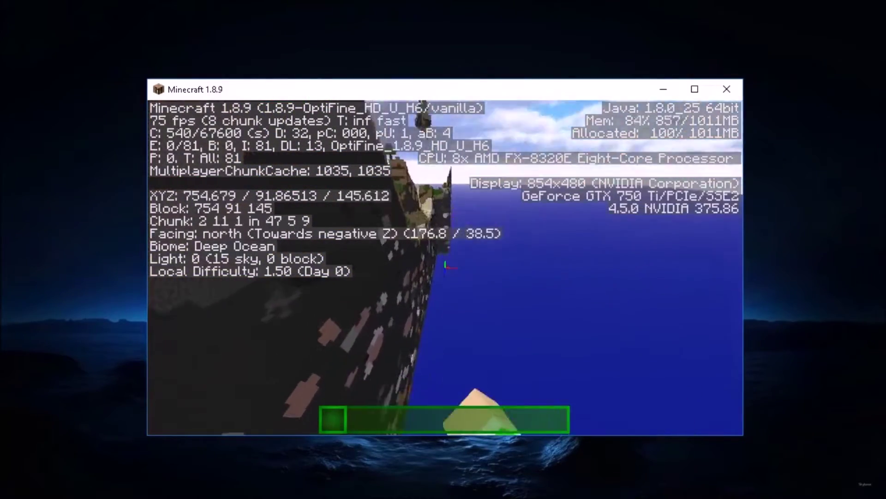
Fly back and forth beside the dark stone wall and finish heading south, examining frame rate against allocated memory.
{"action": "key", "text": "w"}
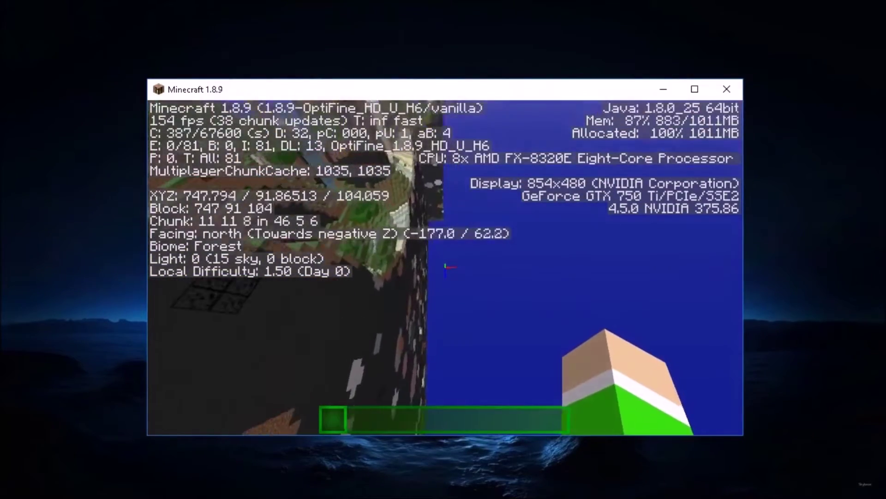
{"action": "key", "text": "w"}
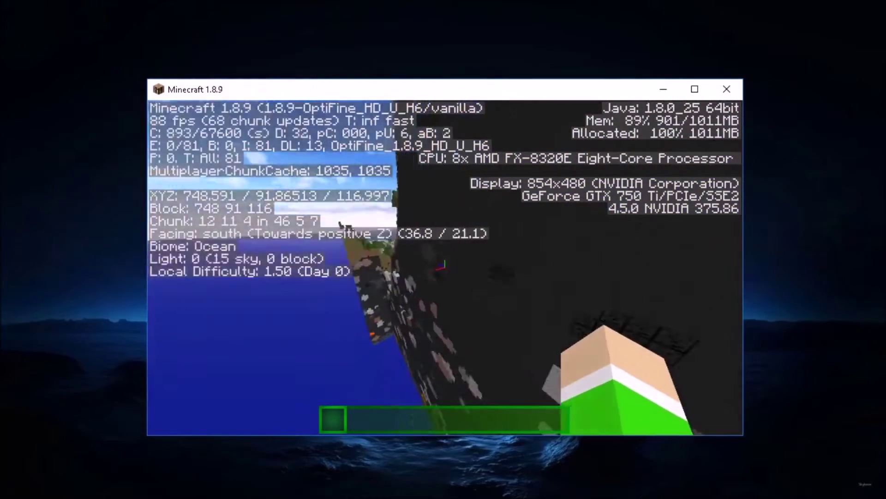
{"action": "key", "text": "w"}
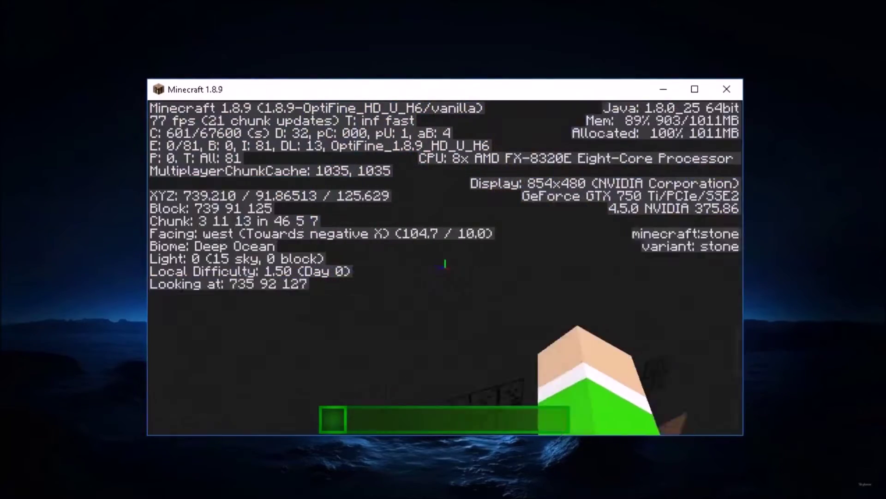
{"action": "key", "text": "w"}
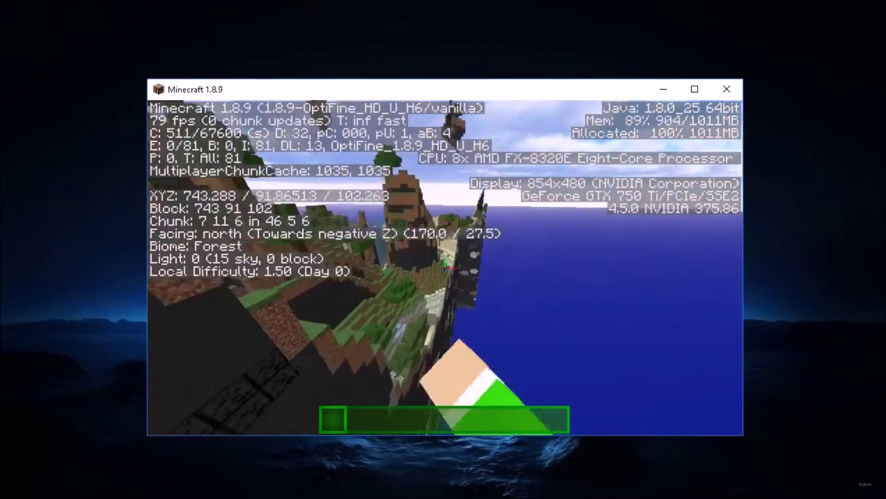
{"action": "key", "text": "w"}
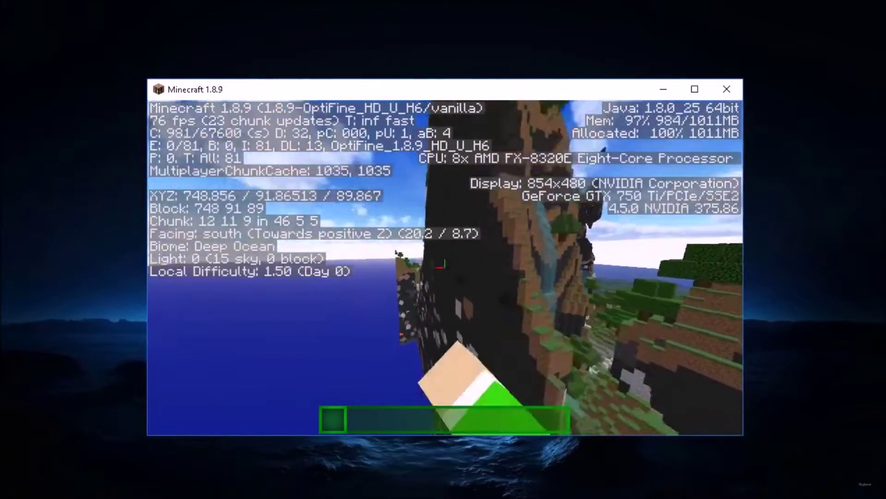
{"action": "key", "text": "w"}
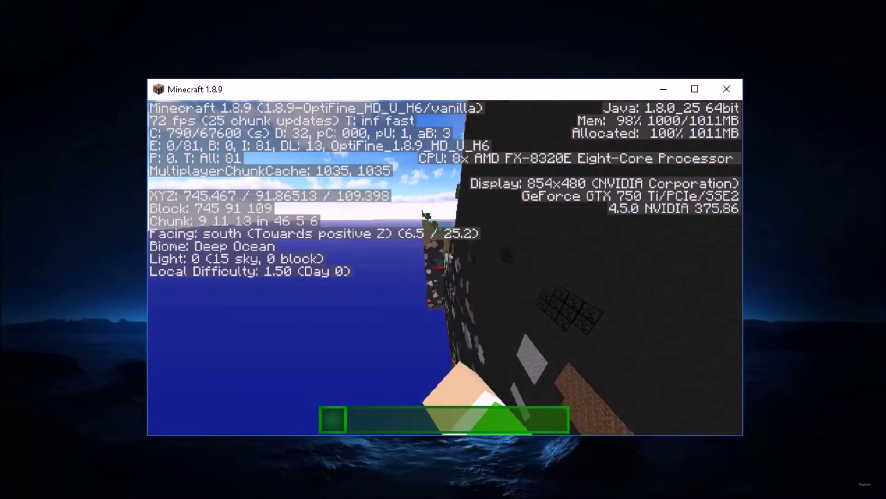
{"action": "key", "text": "w"}
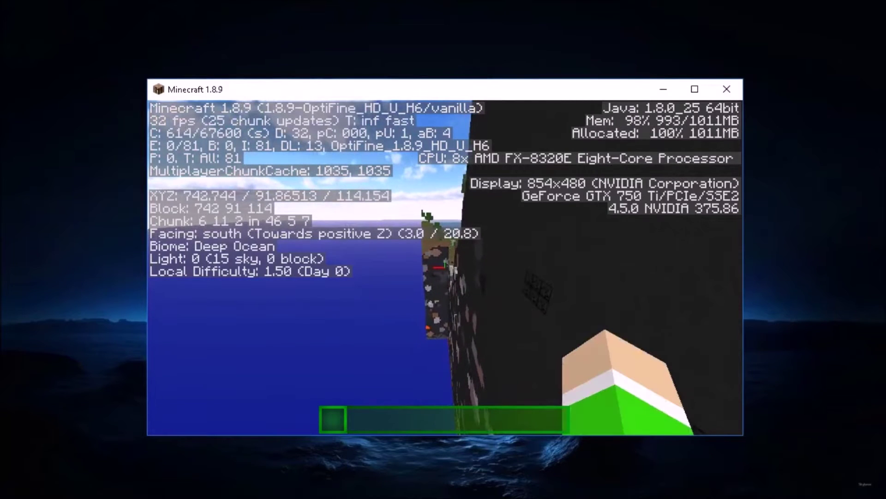
{"action": "key", "text": "w"}
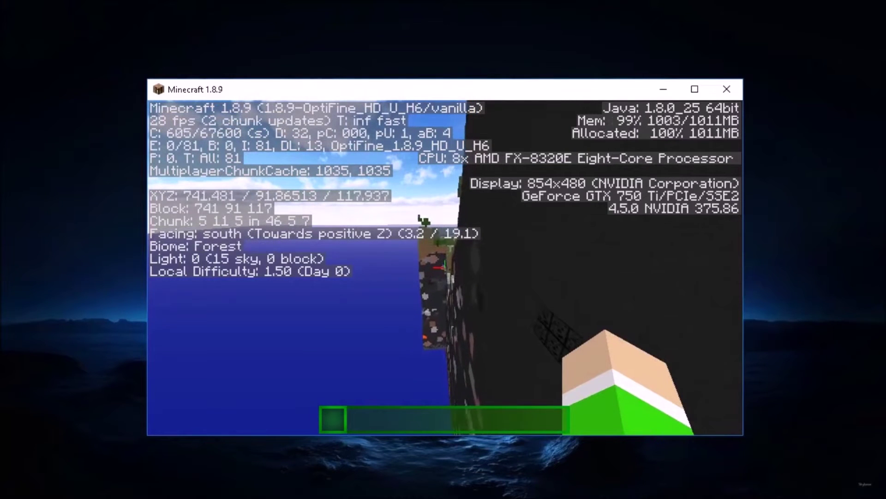
{"action": "key", "text": "w"}
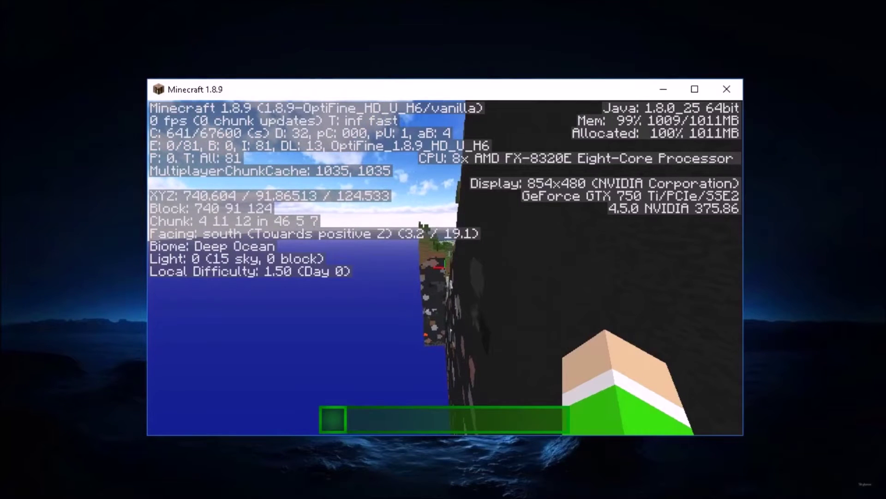
Fly south past the dark stone wall to the grassy bay, watching frame rate and memory usage.
{"action": "key", "text": "w"}
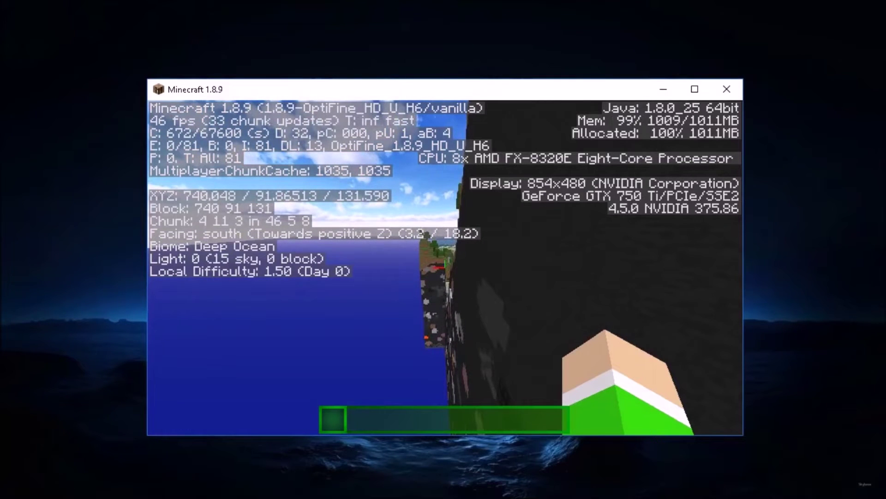
{"action": "key", "text": "w"}
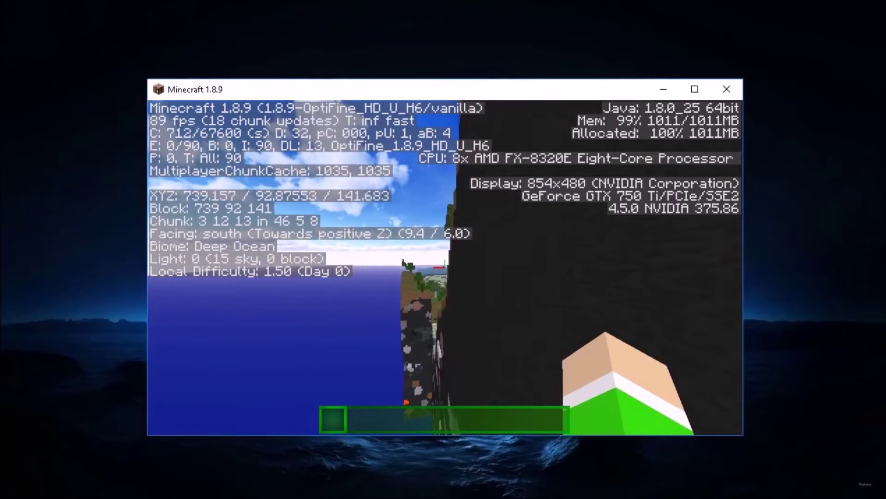
{"action": "key", "text": "w"}
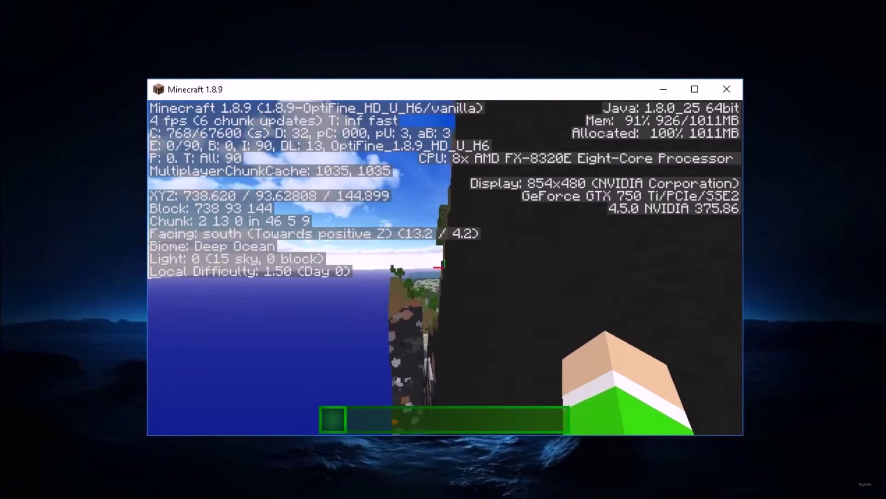
{"action": "key", "text": "w"}
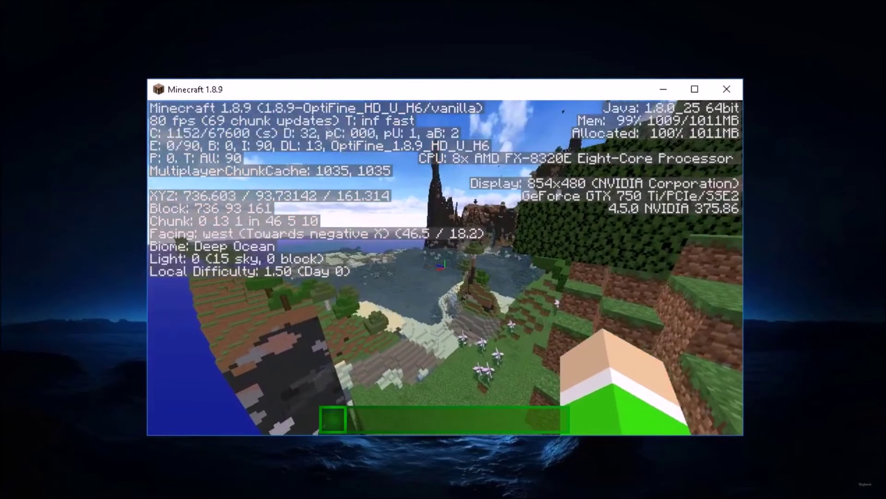
Pause the game, end the Java(TM) Platform SE binary process in Task Manager, and close Task Manager.
{"action": "key", "text": "Escape"}
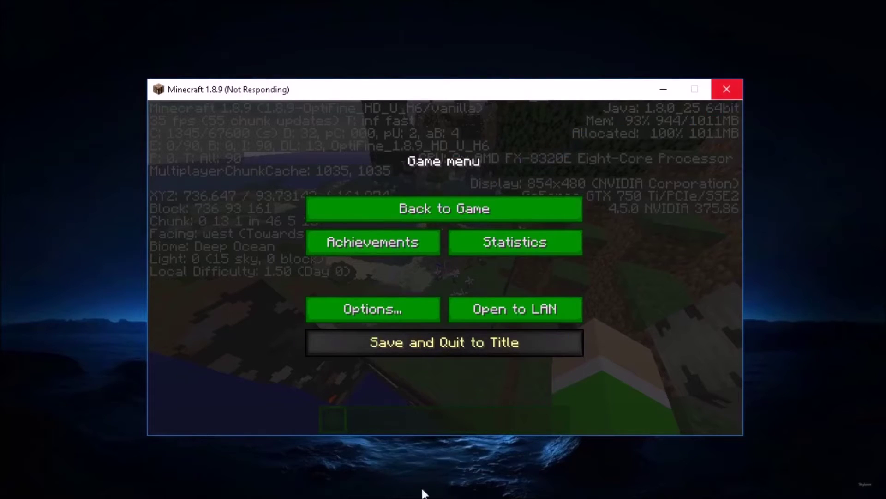
{"action": "mouse_move", "coordinate": [424, 493]}
{"action": "right_click", "coordinate": [386, 489]}
{"action": "left_click", "coordinate": [455, 424]}
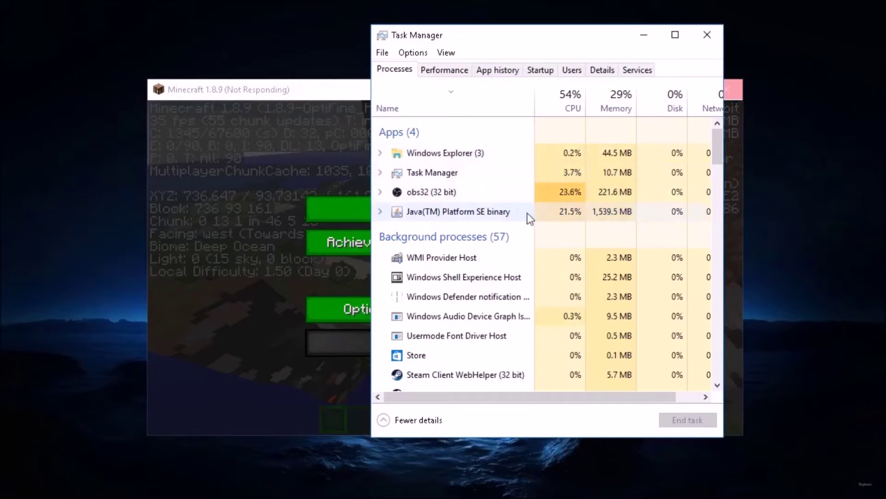
{"action": "right_click", "coordinate": [560, 214]}
{"action": "left_click", "coordinate": [586, 237]}
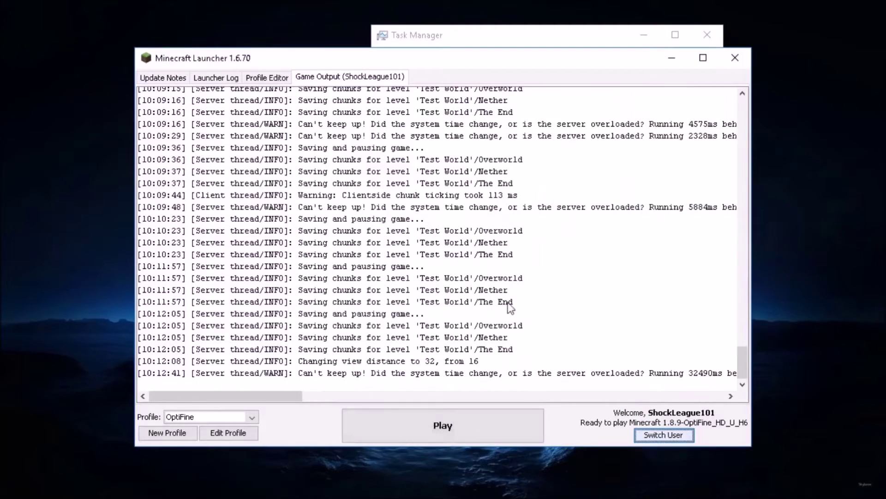
{"action": "left_click", "coordinate": [707, 35]}
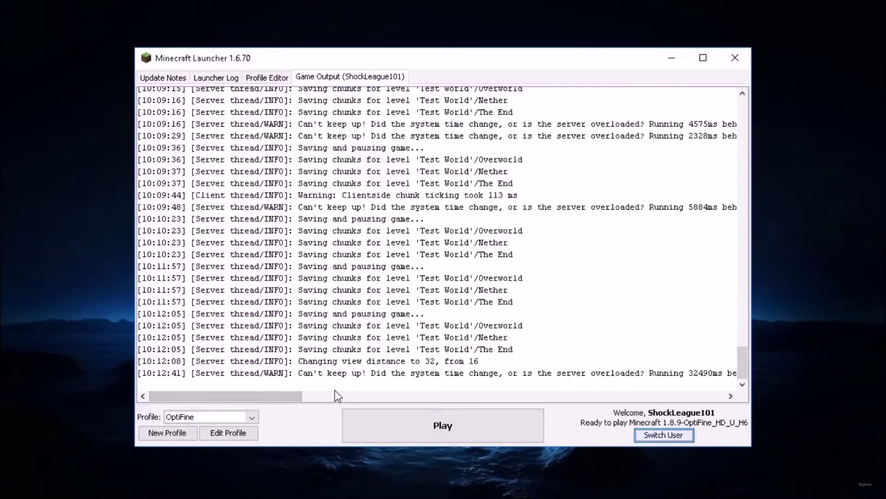
Change the maximum memory in the OptiFine profile's JVM arguments to -Xmx4G and save the profile.
{"action": "left_click", "coordinate": [242, 433]}
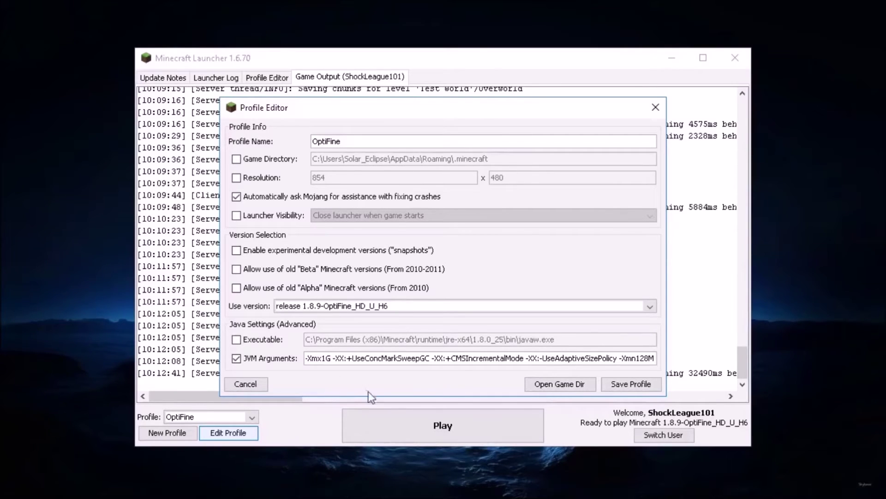
{"action": "key", "text": "BackSpace"}
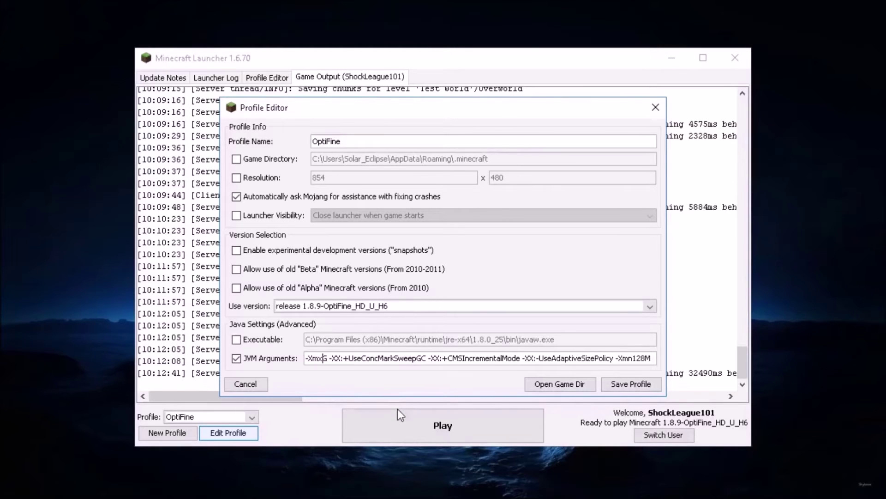
{"action": "type", "text": "4"}
{"action": "left_click", "coordinate": [647, 386]}
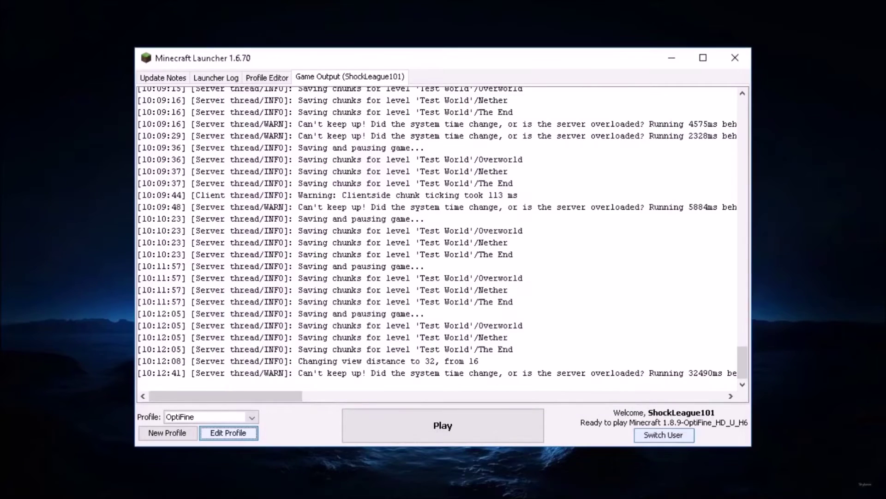
Recheck the OptiFine profile's JVM arguments, save the profile again and launch the game.
{"action": "left_click", "coordinate": [239, 436]}
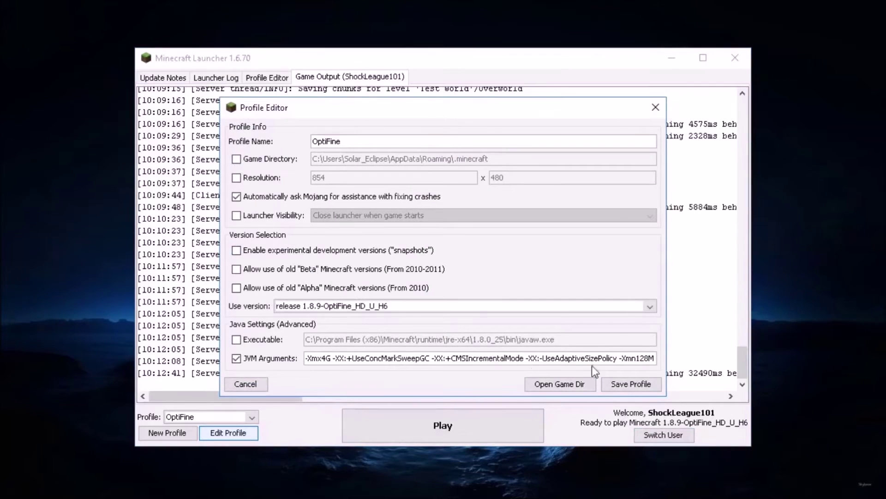
{"action": "left_click", "coordinate": [632, 384]}
{"action": "left_click", "coordinate": [467, 434]}
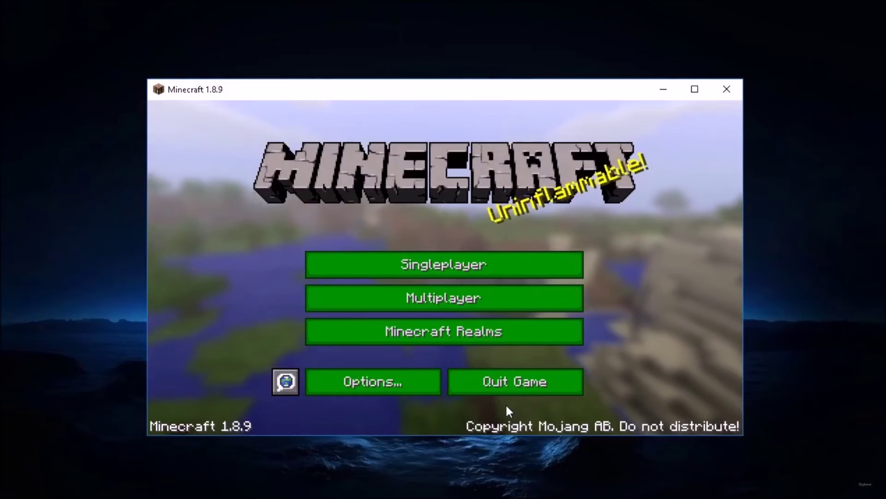
Review the shader selection and the render distance in the video settings, then return to the title screen.
{"action": "left_click", "coordinate": [433, 377]}
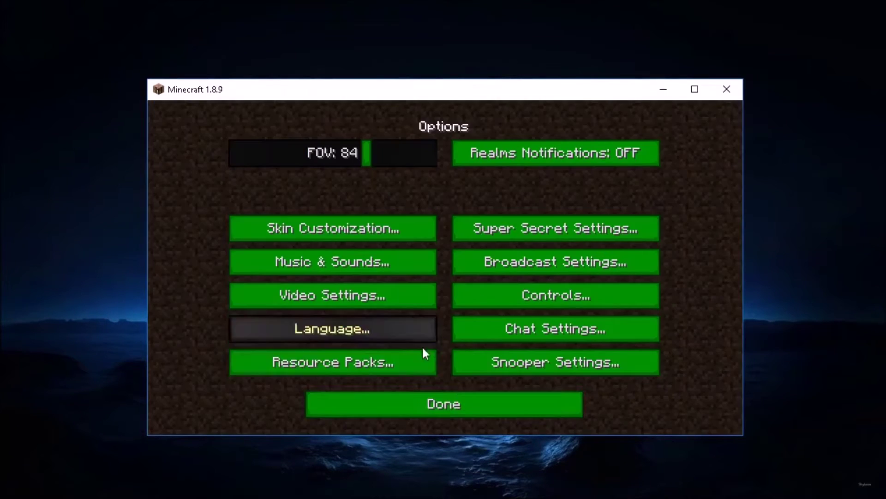
{"action": "left_click", "coordinate": [367, 295]}
{"action": "left_click", "coordinate": [350, 327]}
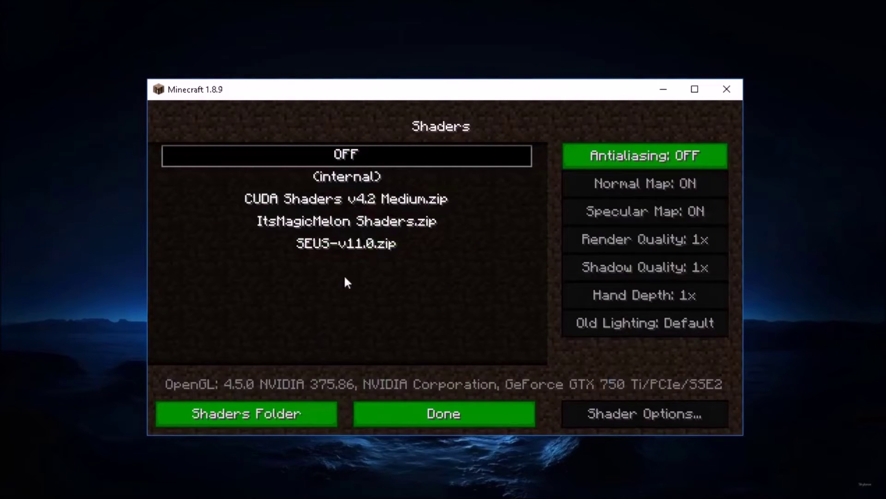
{"action": "left_click", "coordinate": [432, 418]}
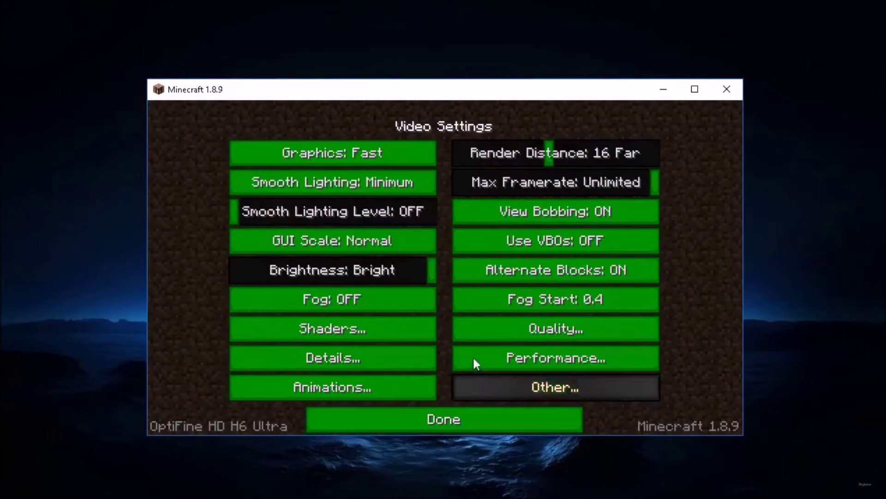
{"action": "left_click", "coordinate": [458, 417]}
{"action": "left_click", "coordinate": [359, 300]}
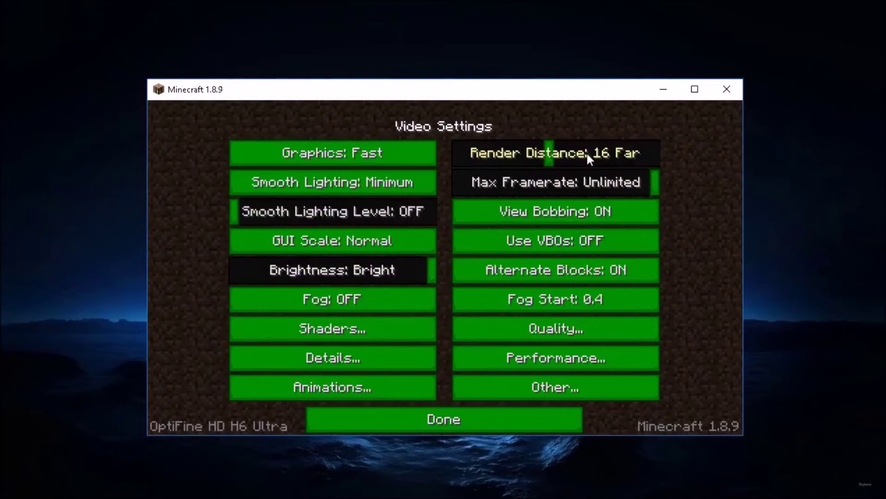
{"action": "left_click", "coordinate": [454, 422]}
{"action": "left_click", "coordinate": [470, 409]}
Load the singleplayer world Test World and show the debug information overlay.
{"action": "left_click", "coordinate": [510, 255]}
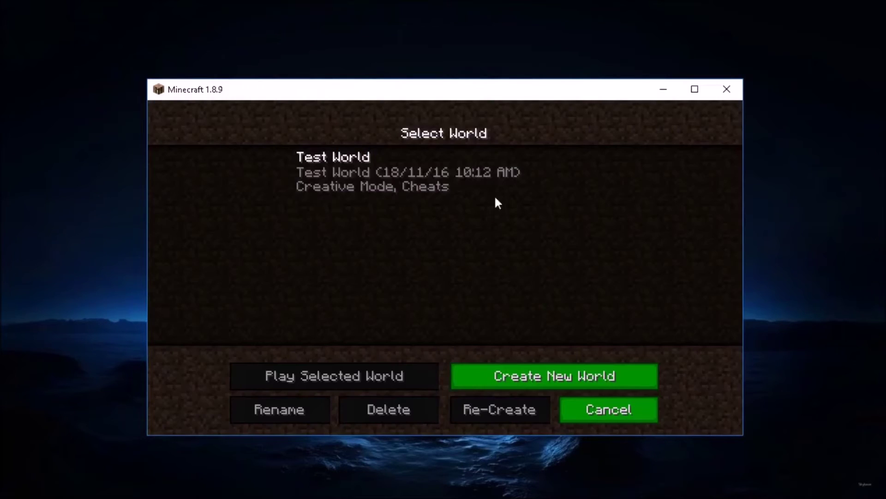
{"action": "double_click", "coordinate": [450, 158]}
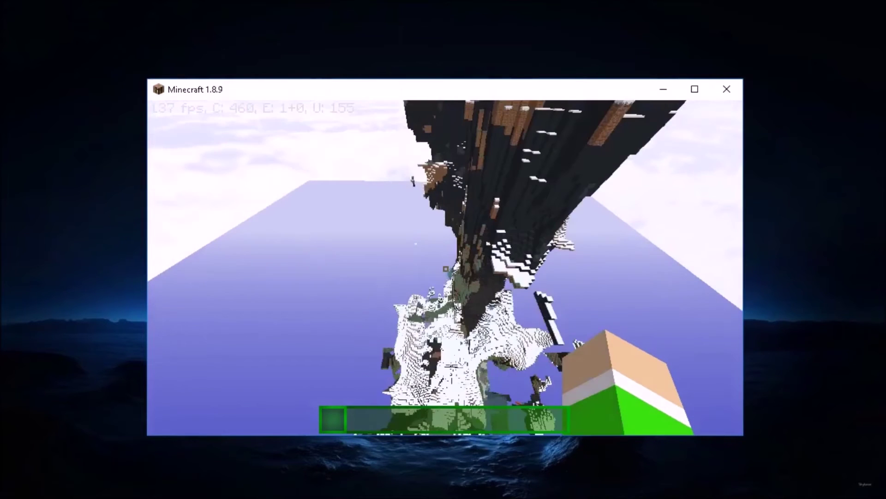
{"action": "key", "text": "F3"}
Fly south alongside the snowy extreme hills to the ocean, checking frame rate and memory usage at render distance 16.
{"action": "key", "text": "w"}
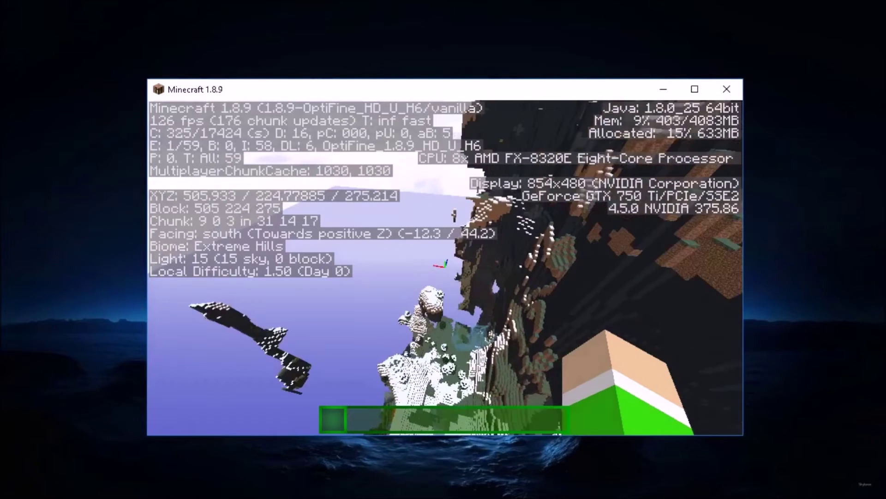
{"action": "key", "text": "w"}
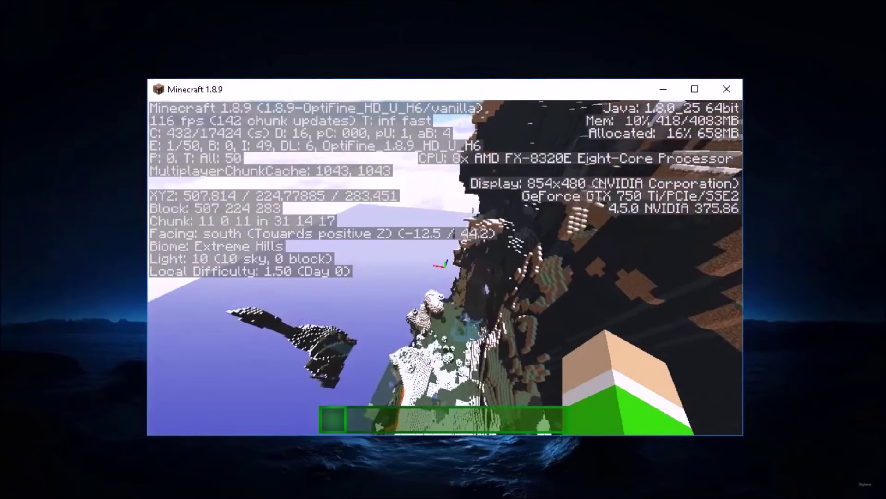
{"action": "key", "text": "w"}
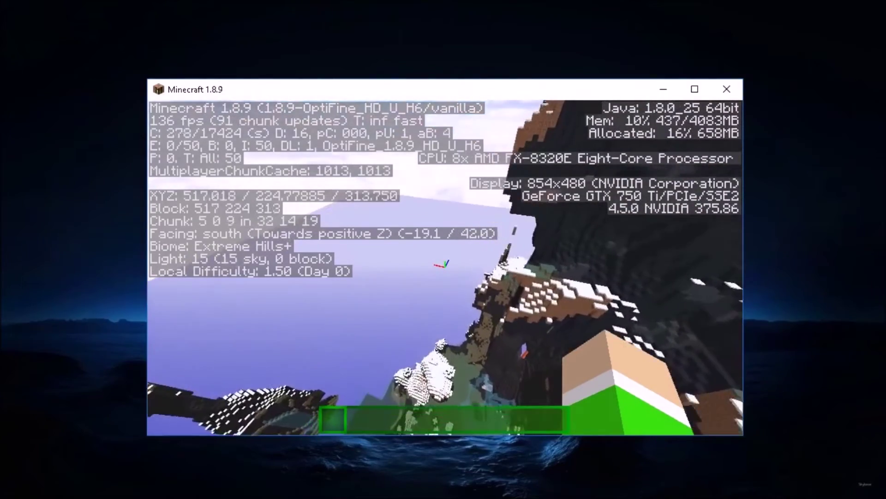
{"action": "key", "text": "w"}
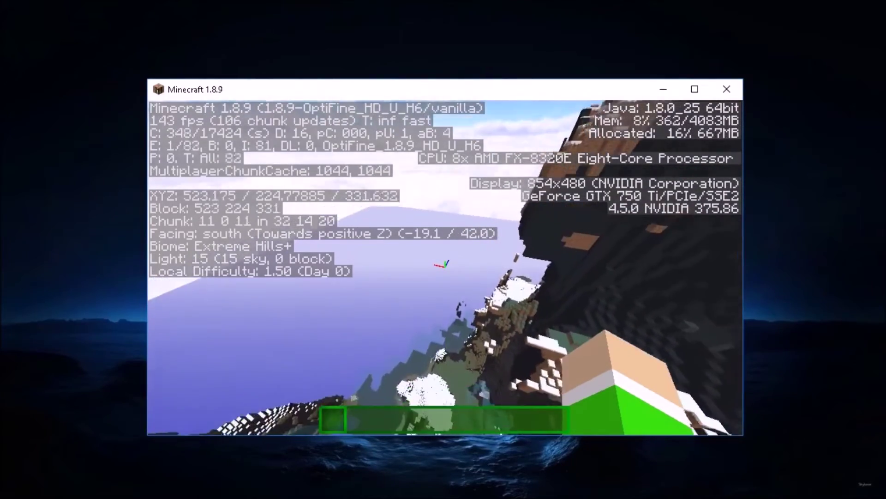
{"action": "key", "text": "w"}
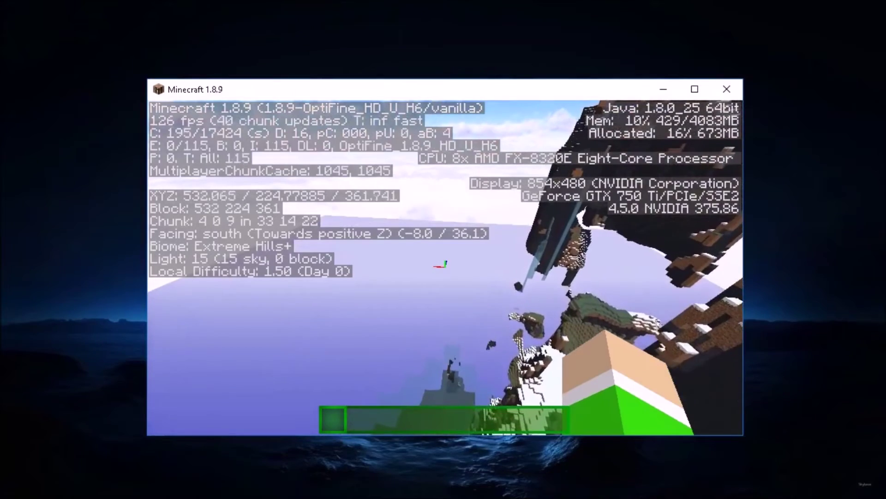
{"action": "key", "text": "w"}
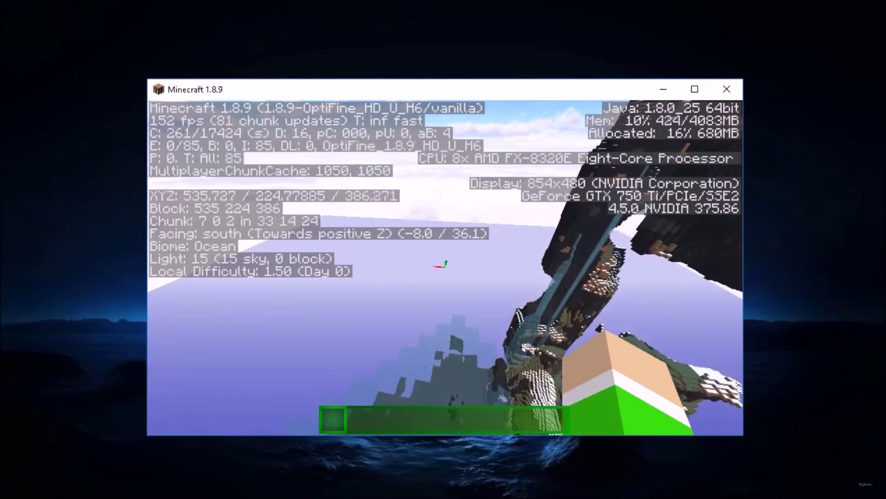
Raise the render distance to 32 Extreme in the video settings and return to the game.
{"action": "key", "text": "Escape"}
{"action": "left_click", "coordinate": [372, 309]}
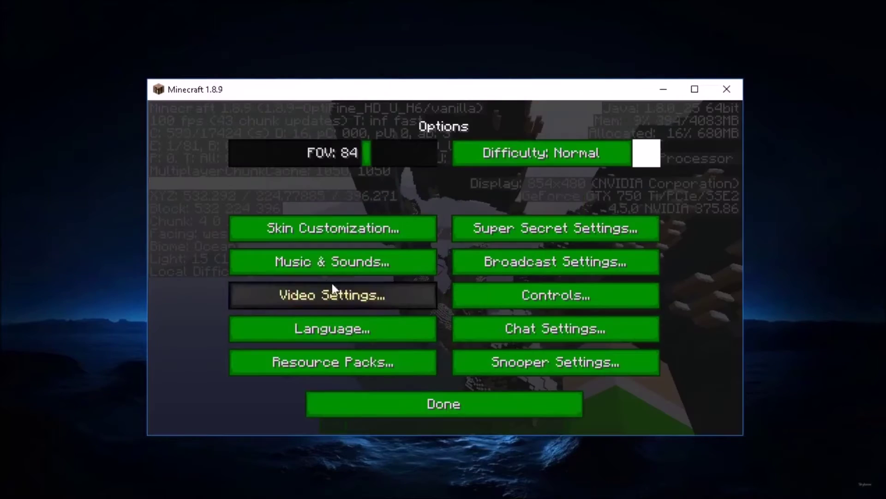
{"action": "left_click", "coordinate": [330, 291]}
{"action": "left_click_drag", "start_coordinate": [533, 159], "coordinate": [733, 148]}
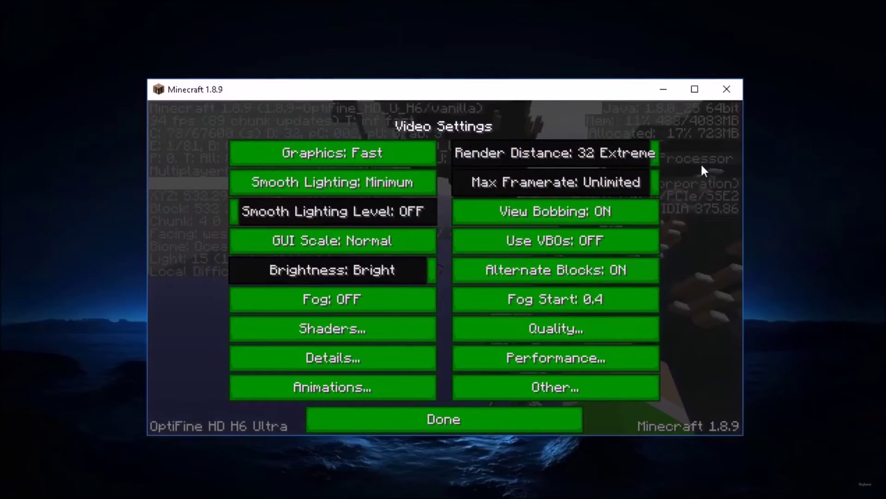
{"action": "key", "text": "Escape"}
Fly south over the ocean towards the forested island, watching frame rate and memory usage at render distance 32.
{"action": "key", "text": "w"}
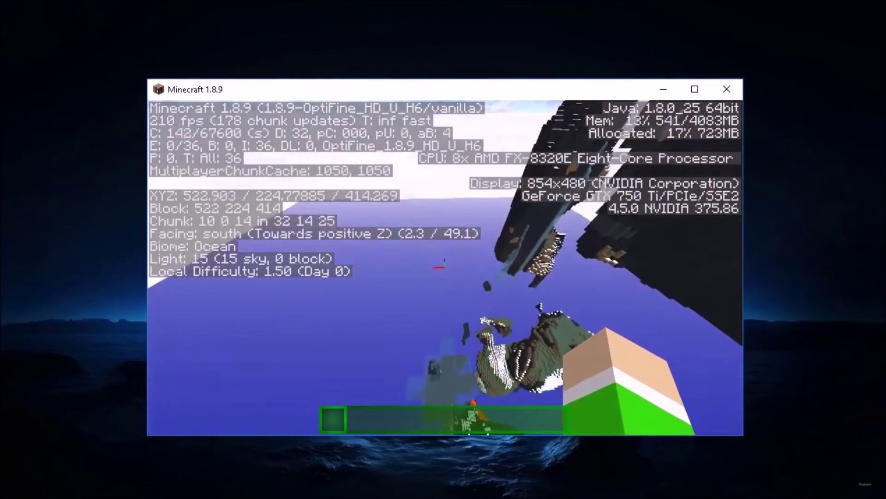
{"action": "key", "text": "w"}
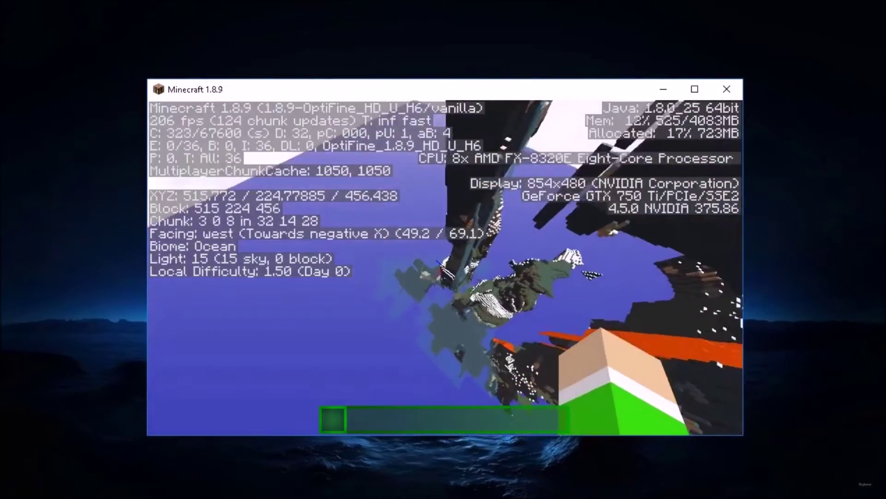
{"action": "key", "text": "w"}
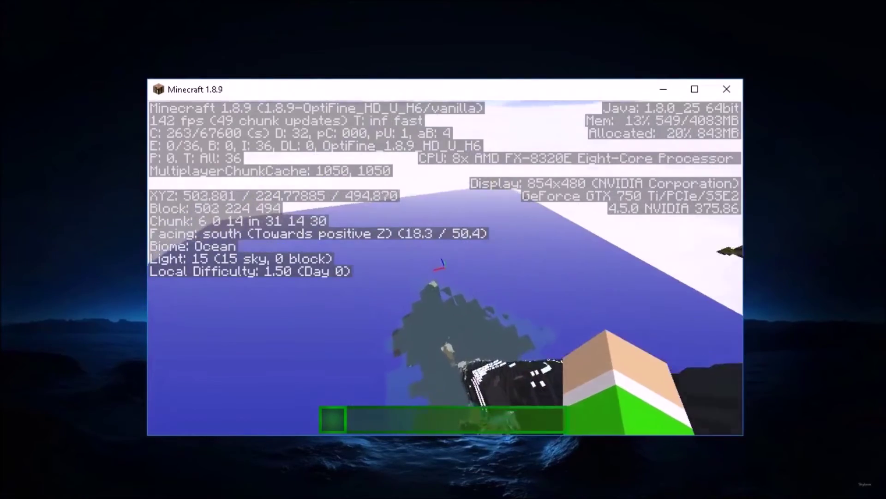
{"action": "key", "text": "w"}
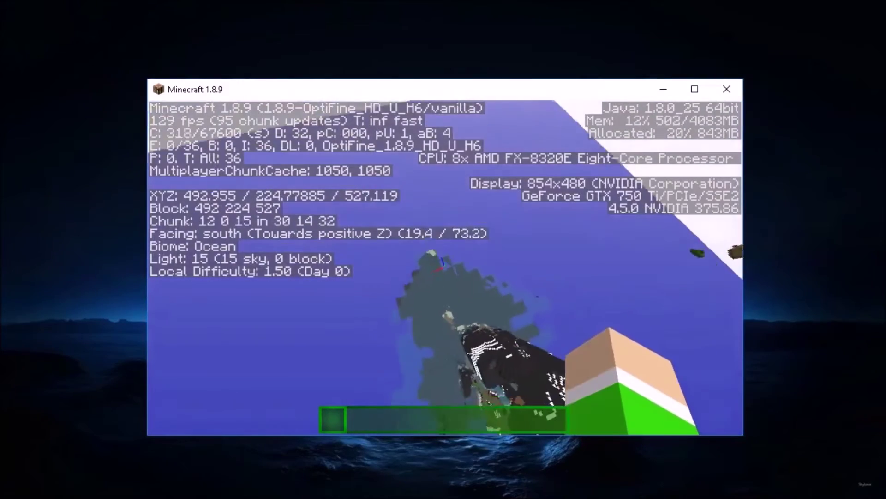
{"action": "key", "text": "w"}
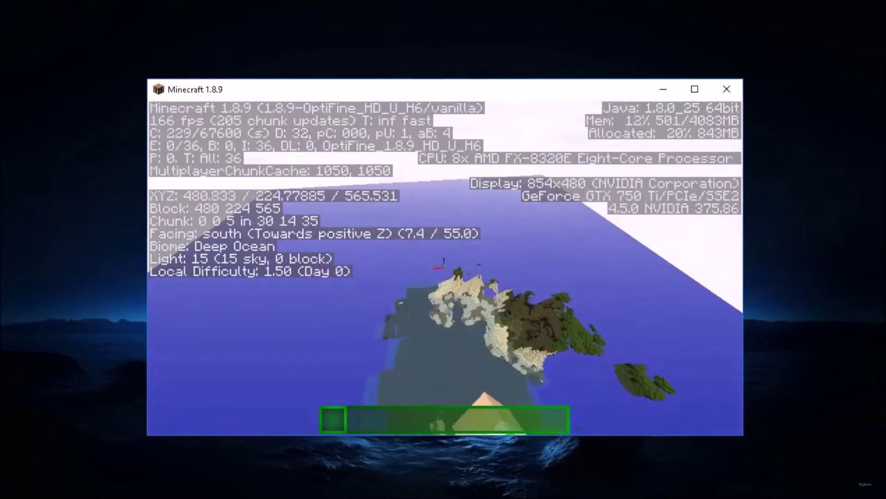
{"action": "key", "text": "w"}
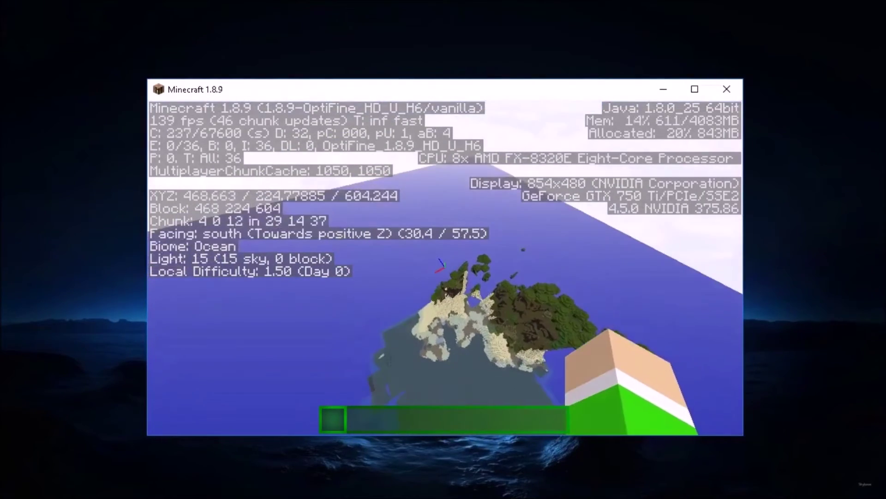
Turn west over the forested island, stop flying and drop towards its beach while checking the memory usage.
{"action": "key", "text": "w"}
{"action": "key", "text": "space"}
{"action": "key", "text": "space"}
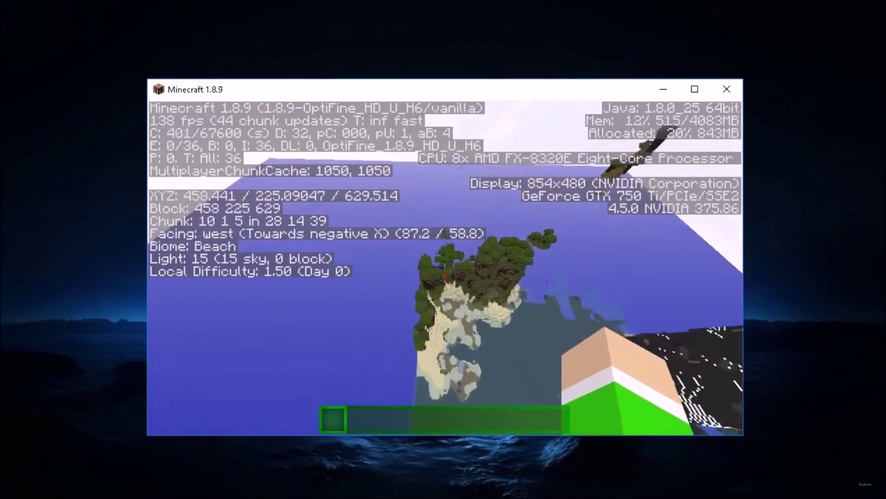
{"action": "key", "text": "w"}
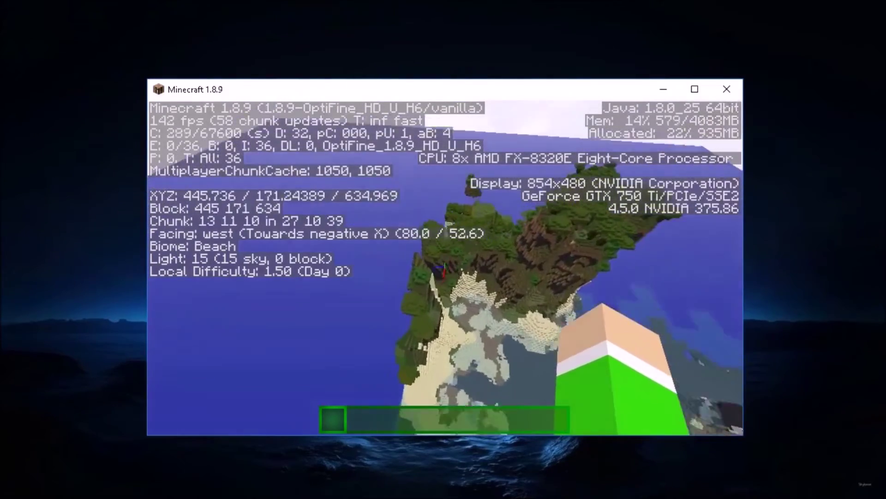
Fly down beside the forested island's southern cliff, checking frame rate and memory usage at render distance 32.
{"action": "key", "text": "w"}
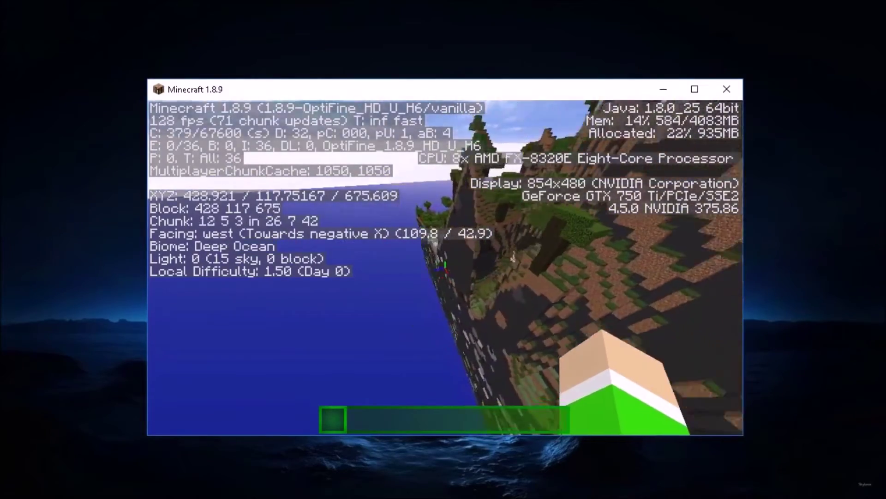
{"action": "key", "text": "w"}
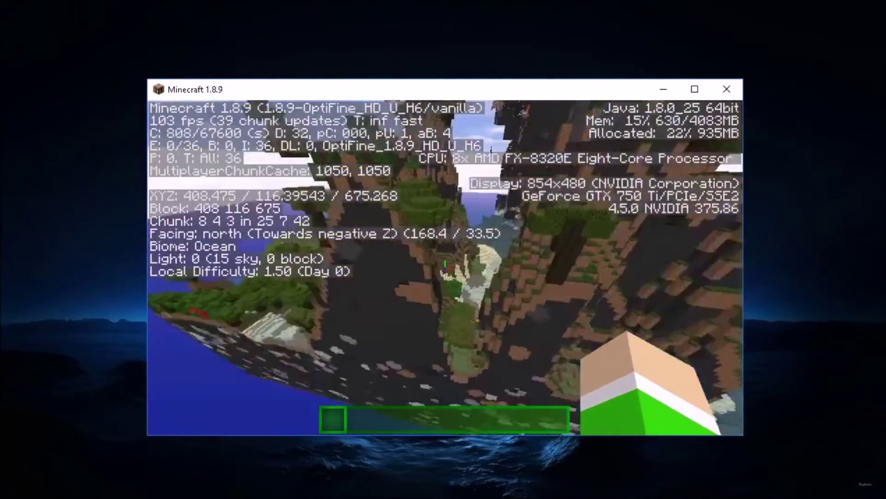
{"action": "key", "text": "w"}
{"action": "key", "text": "shift+w"}
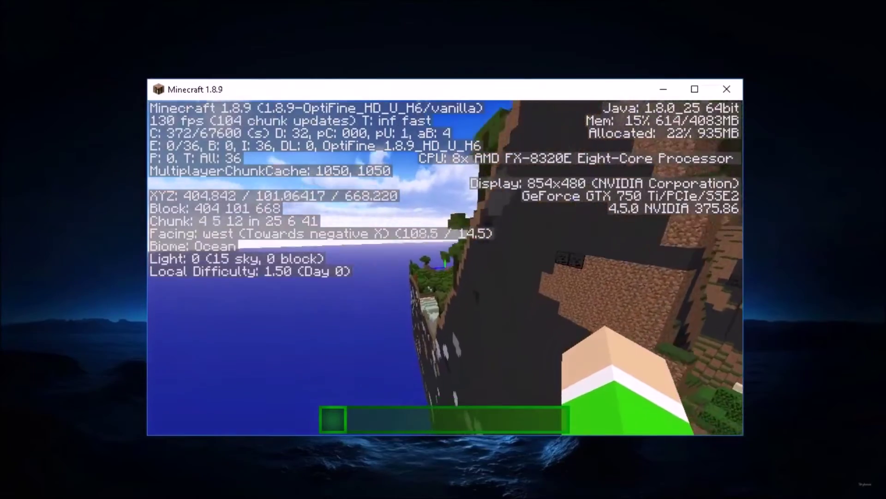
Fly west along the cliff's ocean edge past the low forest and look back east, watching the frame rate.
{"action": "key", "text": "w"}
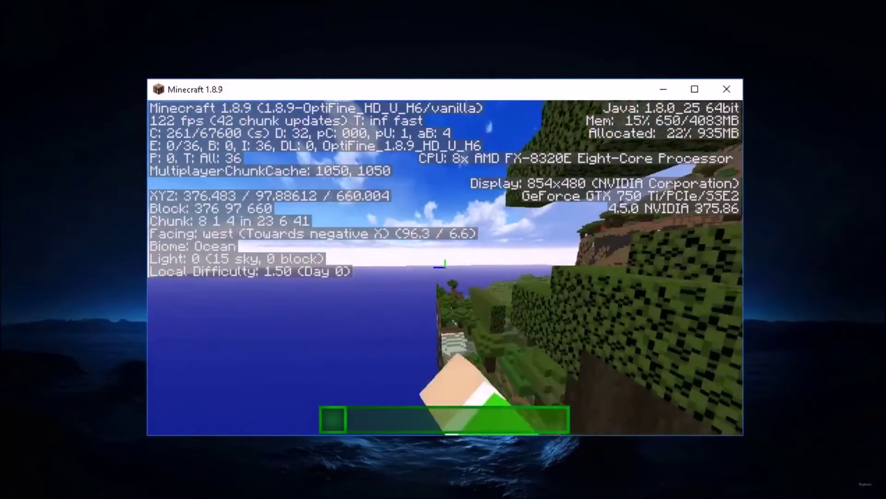
{"action": "key", "text": "w"}
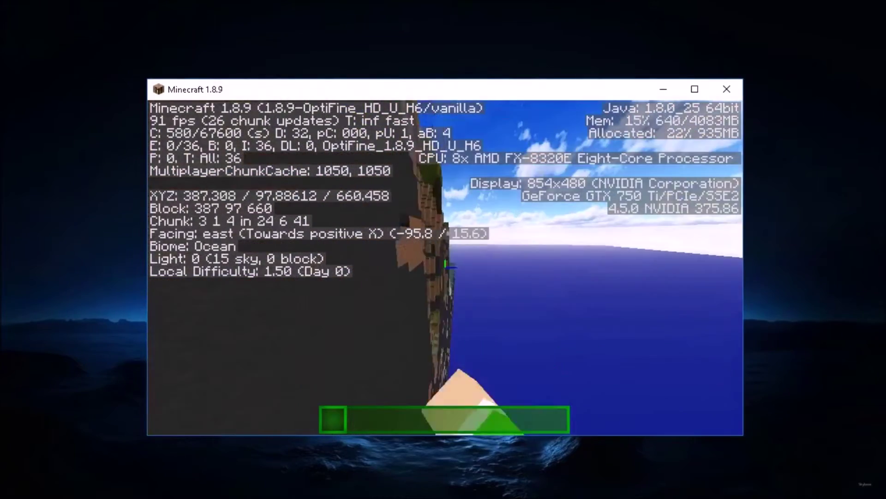
{"action": "key", "text": "w"}
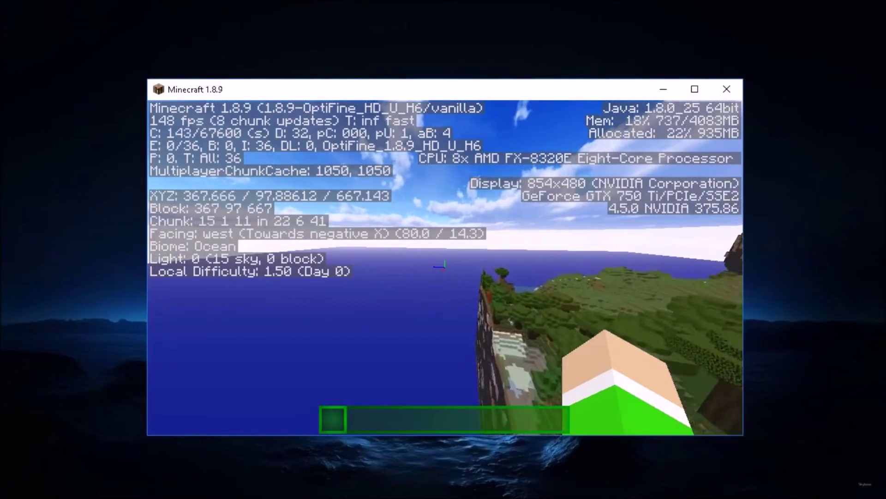
{"action": "key", "text": "w"}
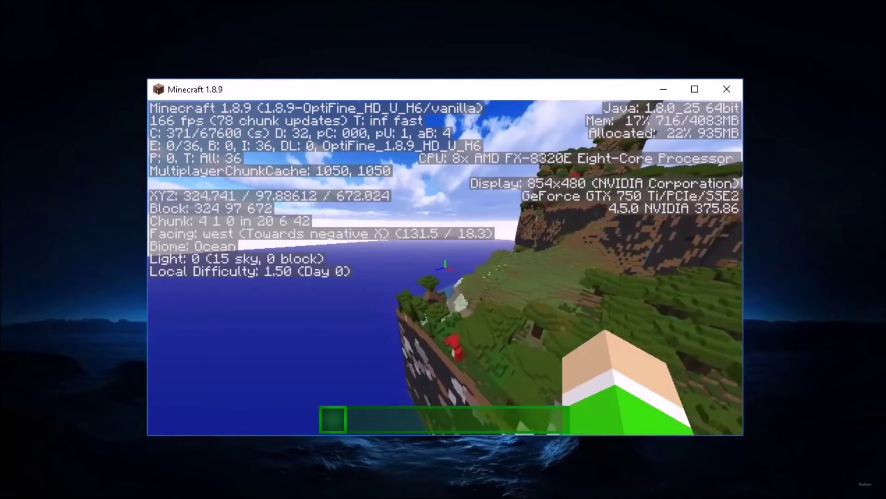
{"action": "key", "text": "w"}
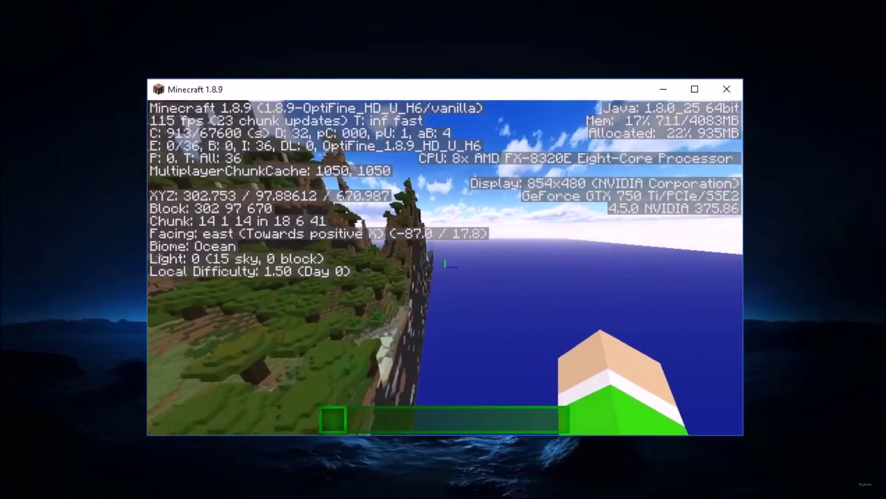
Fly east along the cliff edge past the beach to the shallow water, checking frame rate and allocated memory.
{"action": "key", "text": "w"}
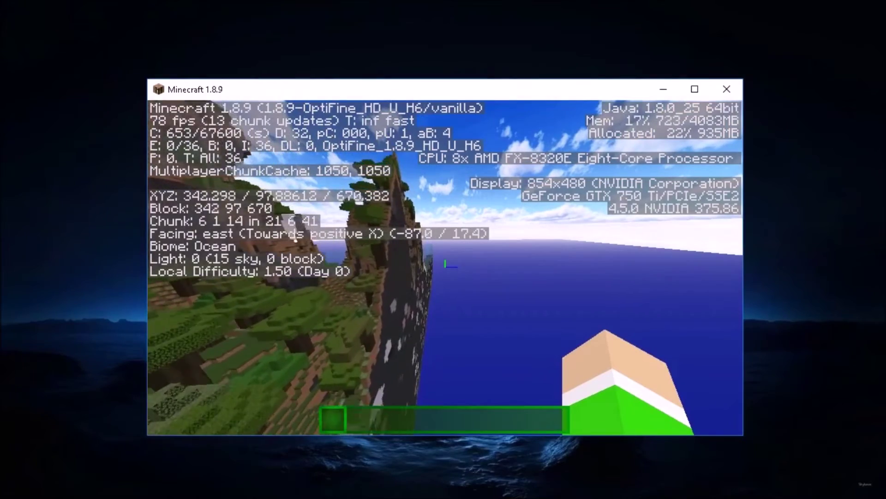
{"action": "key", "text": "w"}
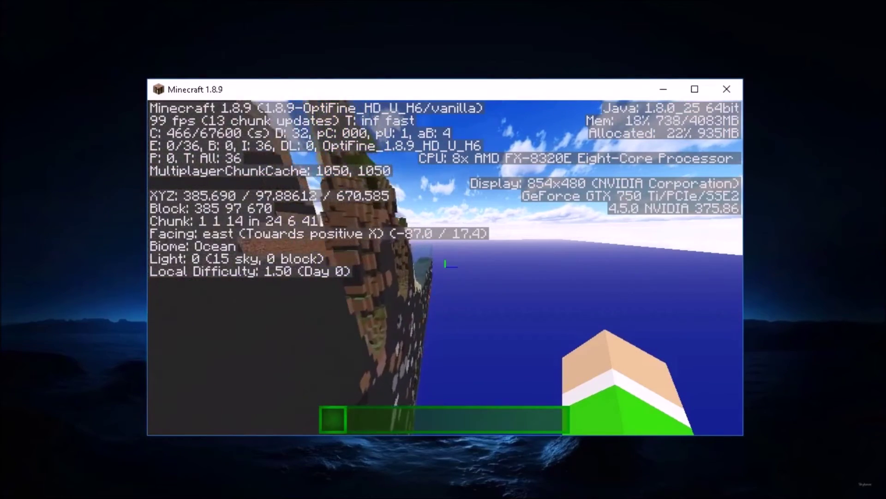
{"action": "key", "text": "w"}
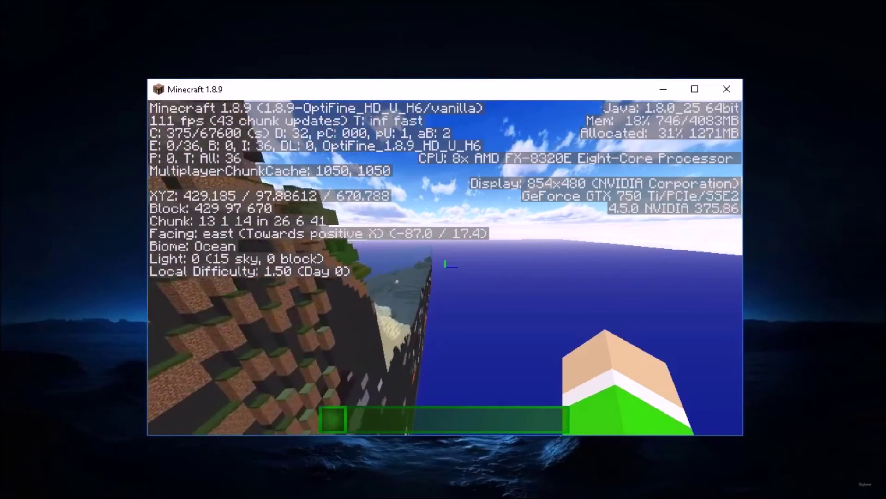
{"action": "key", "text": "w"}
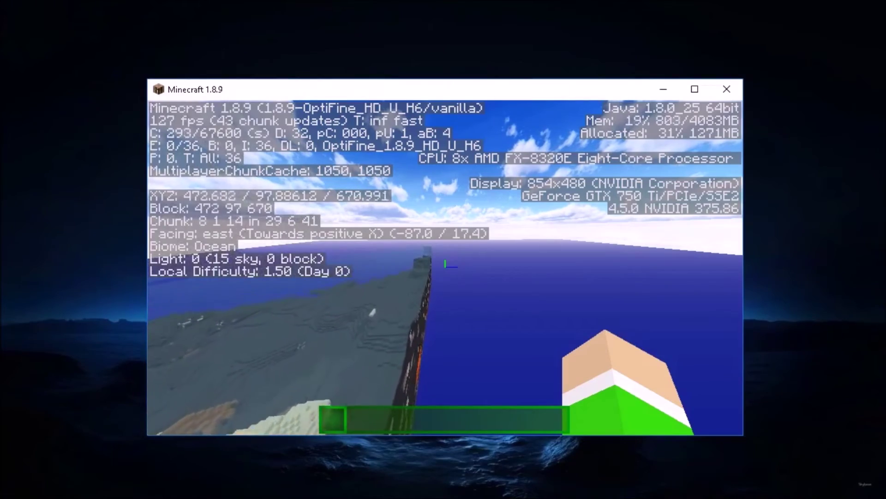
{"action": "key", "text": "w"}
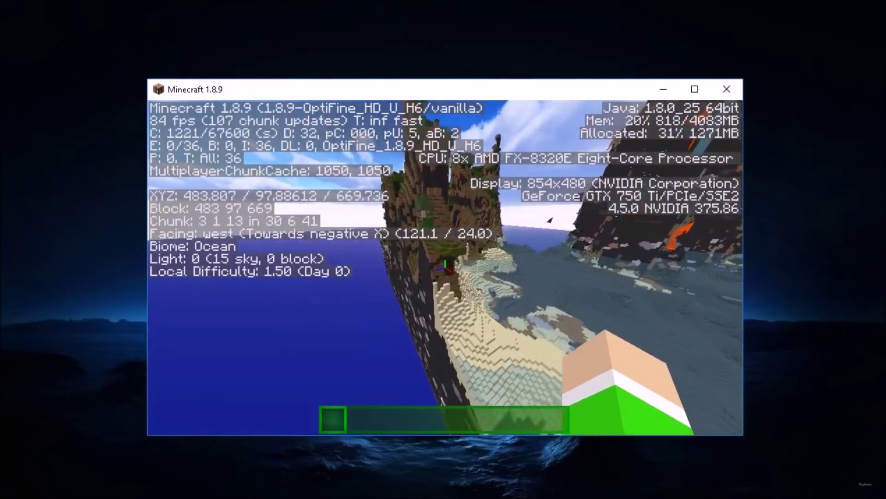
Fly west beside the cliff to the low forest and return east, comparing frame rate and memory usage in both directions.
{"action": "key", "text": "w"}
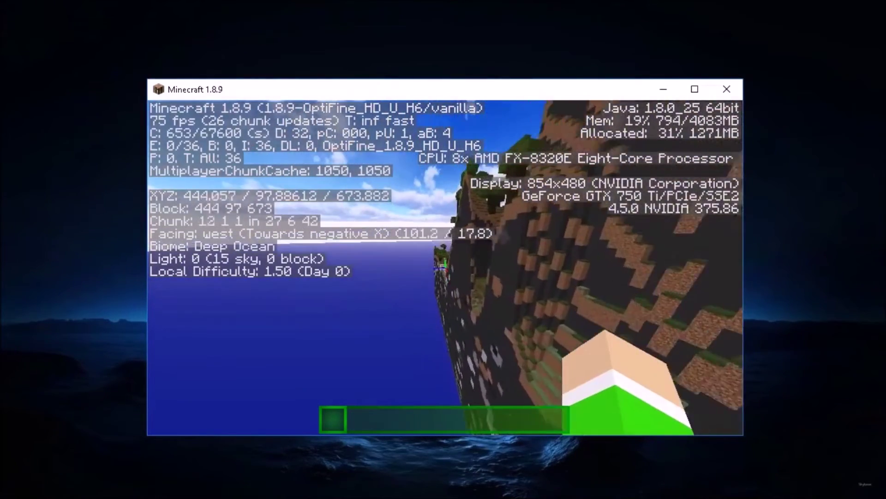
{"action": "key", "text": "w"}
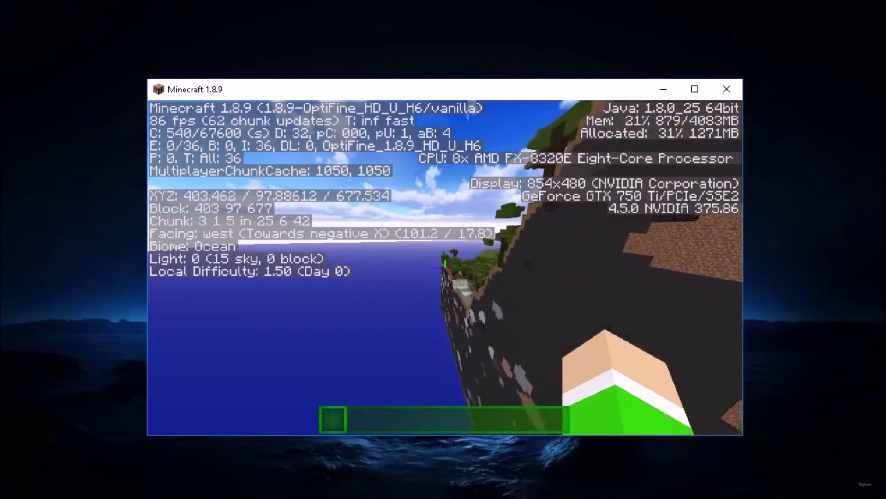
{"action": "key", "text": "w"}
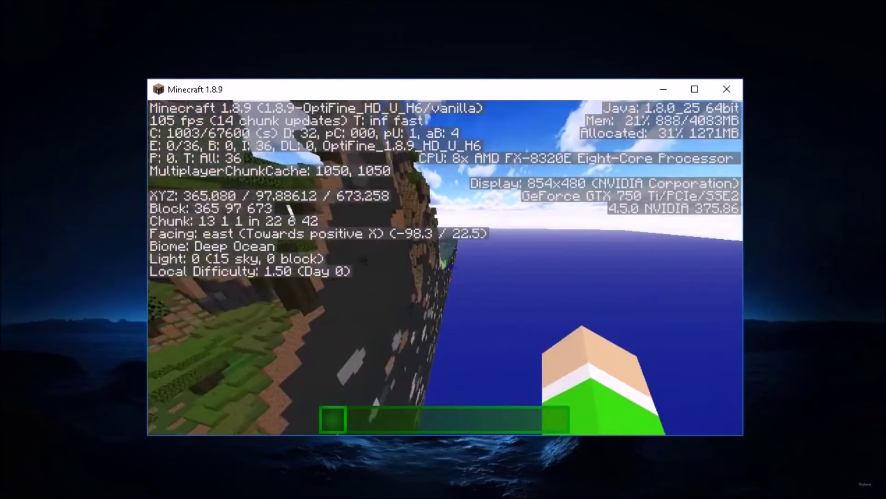
{"action": "key", "text": "w"}
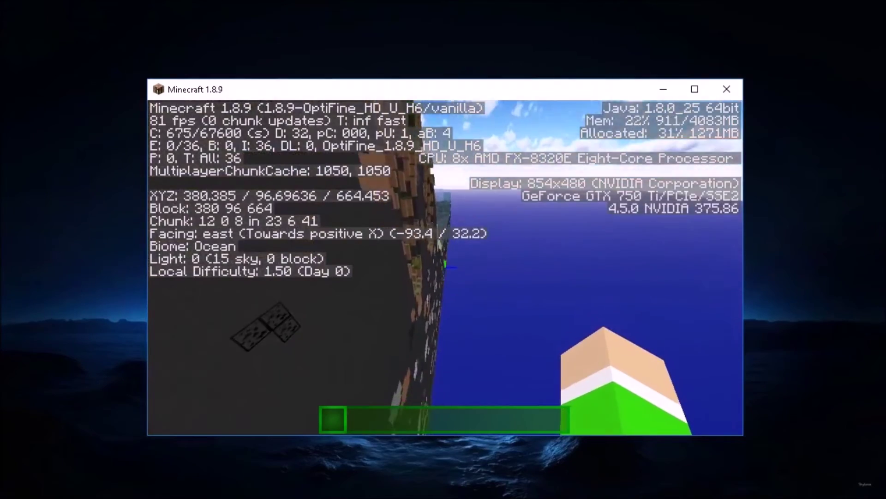
{"action": "key", "text": "w"}
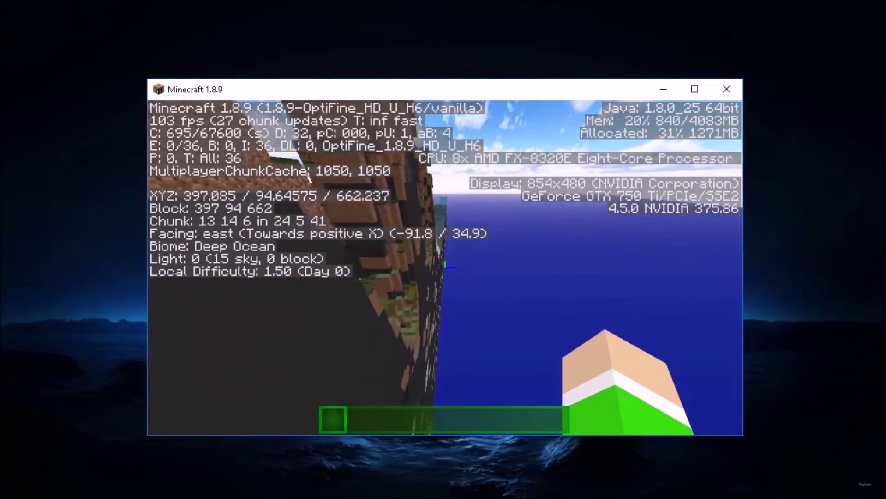
{"action": "key", "text": "w"}
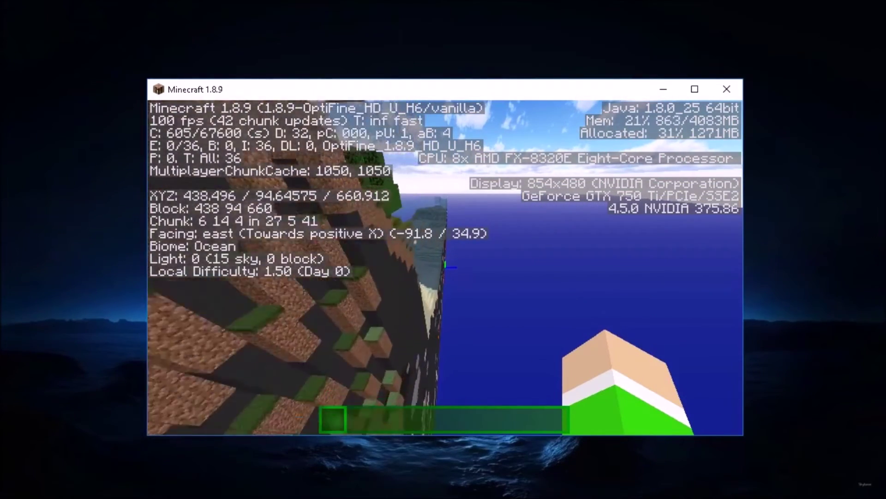
{"action": "key", "text": "w"}
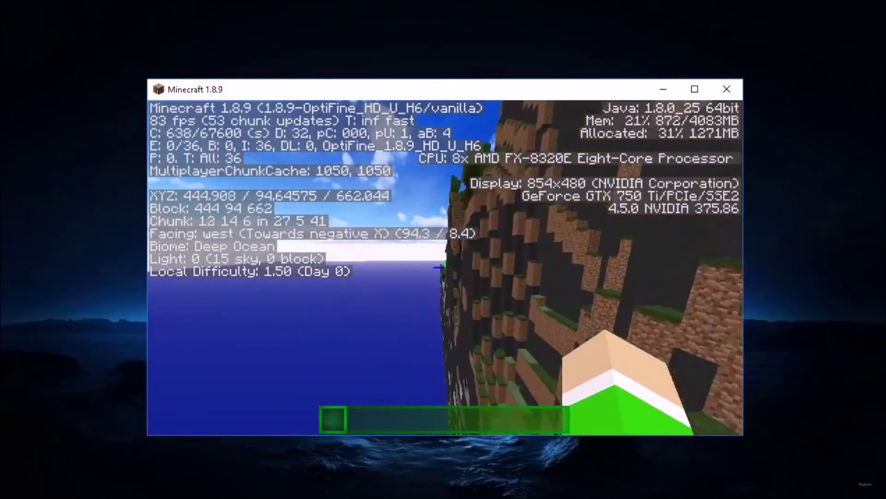
Make another shorter pass west and back east along the dark cliff wall, watching the memory usage.
{"action": "key", "text": "w"}
{"action": "key", "text": "w"}
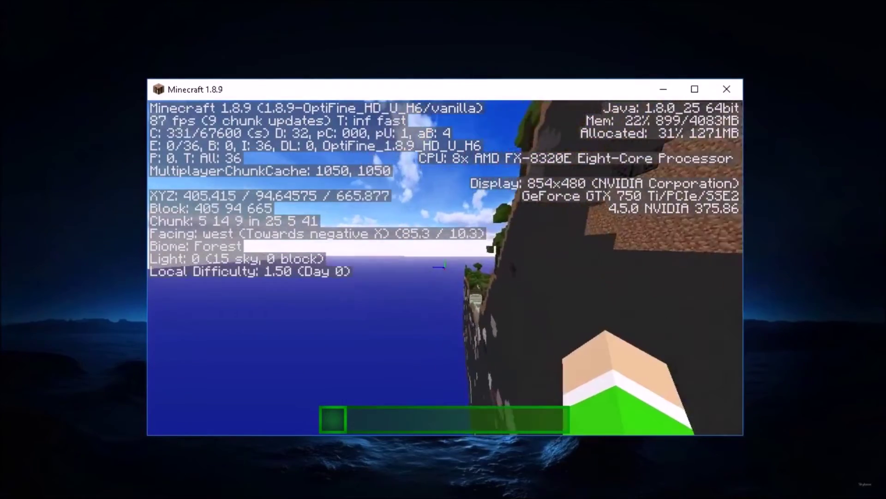
{"action": "key", "text": "w"}
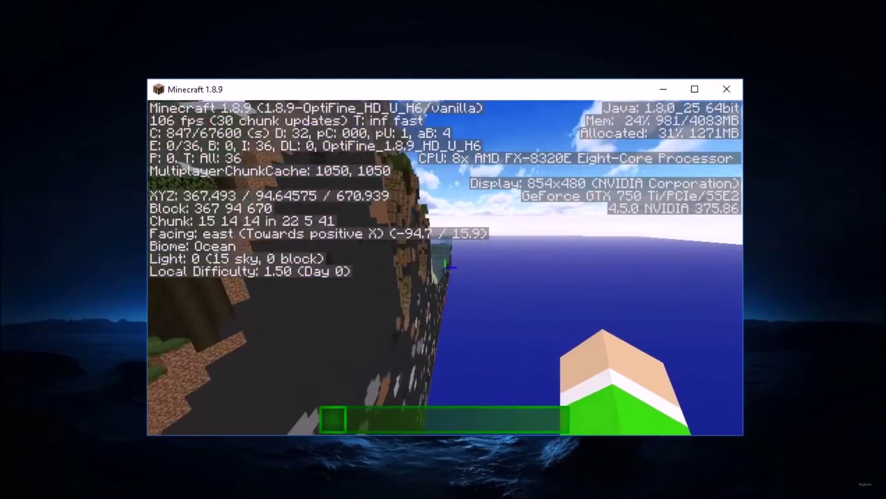
Fly west along the upper cliff, then double back to face north through the gap between the cliffs while monitoring frame rate.
{"action": "key", "text": "w"}
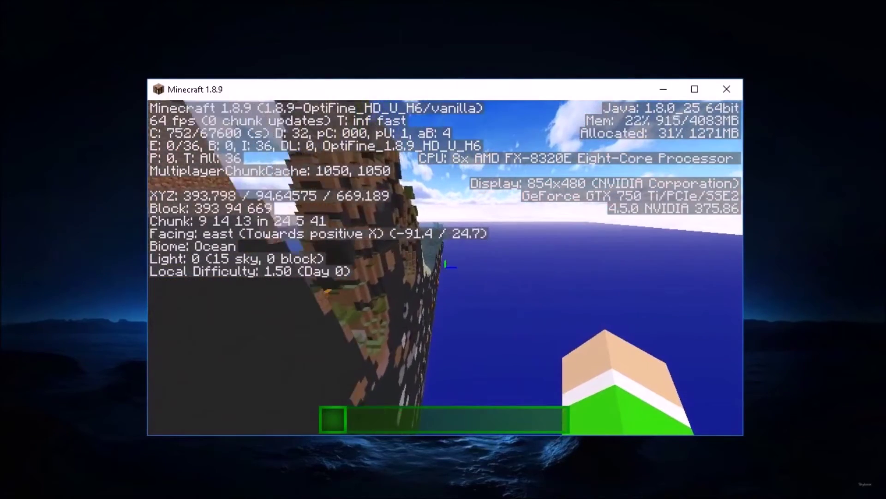
{"action": "key", "text": "w"}
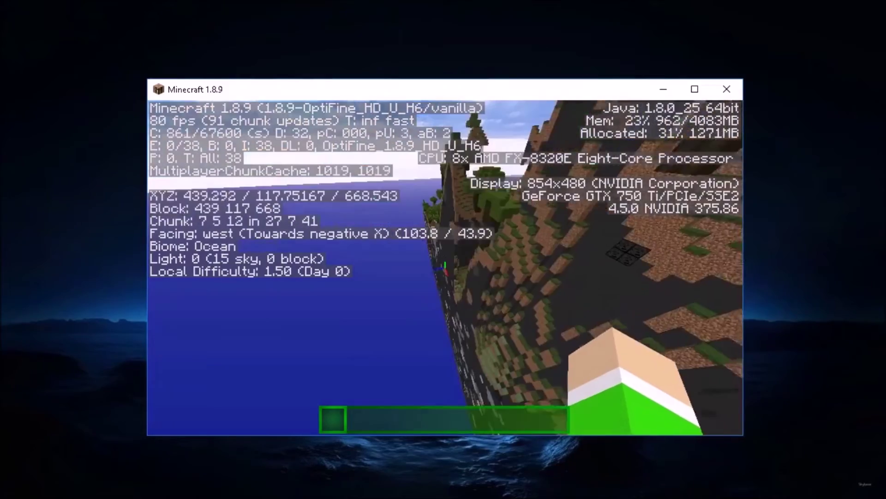
{"action": "key", "text": "w"}
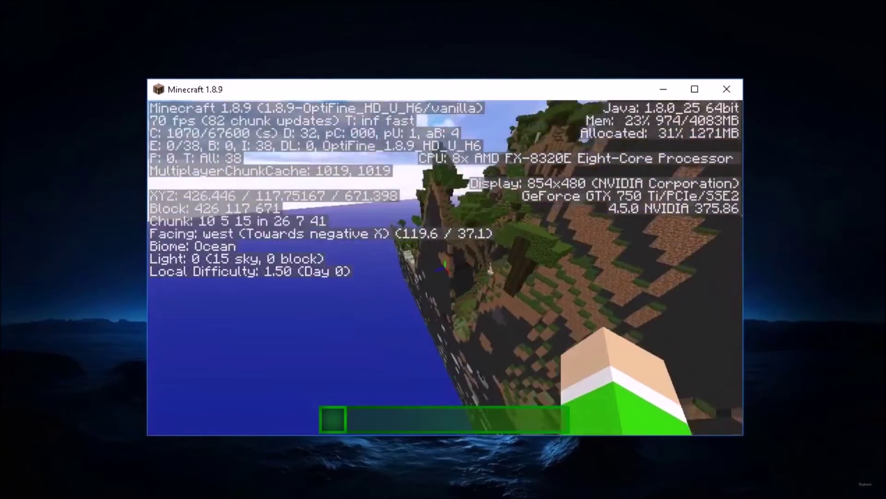
{"action": "key", "text": "w"}
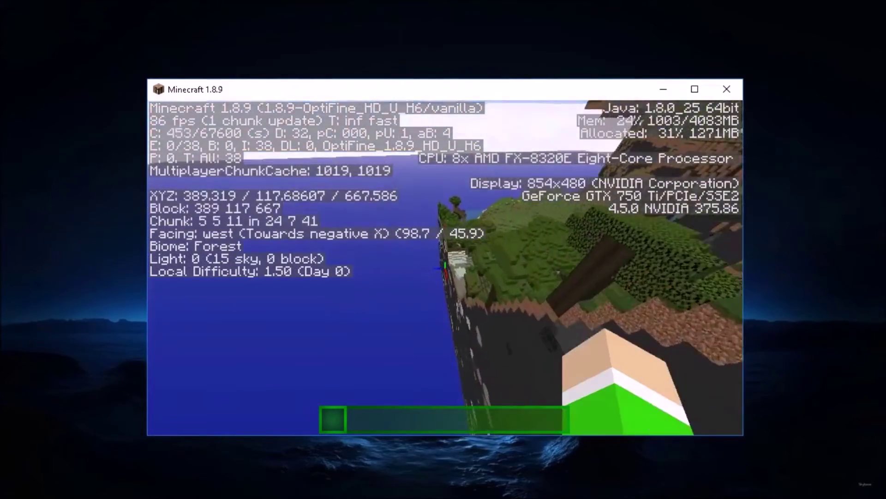
{"action": "key", "text": "w"}
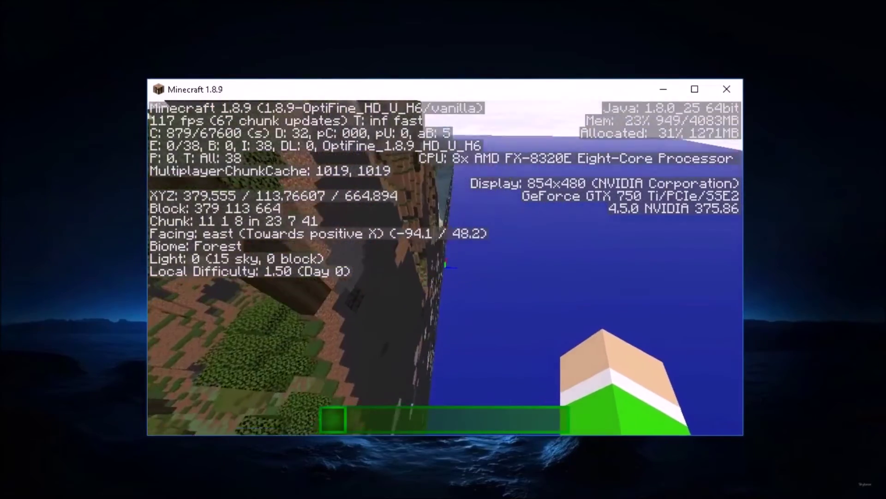
{"action": "key", "text": "w"}
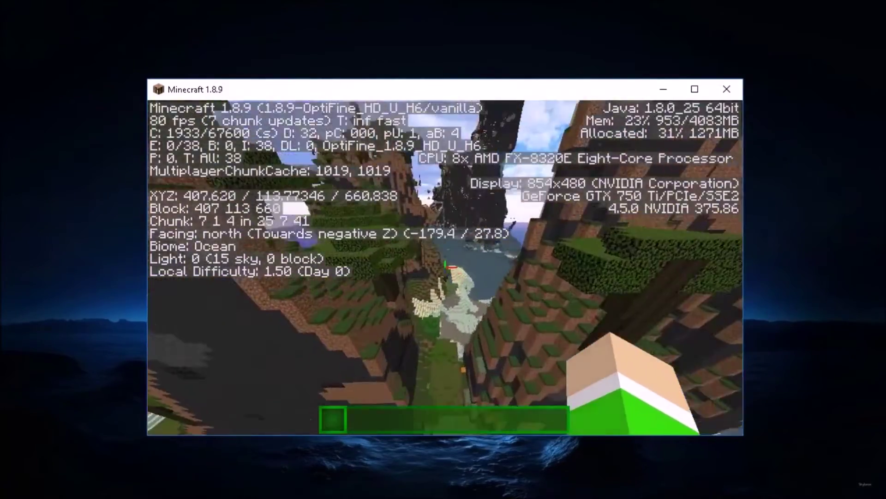
Fly northwest out of the gap and climb over the roofed forest to the plains, checking frame rate and memory usage.
{"action": "key", "text": "w"}
{"action": "key", "text": "a"}
{"action": "key", "text": "s"}
{"action": "key", "text": "w"}
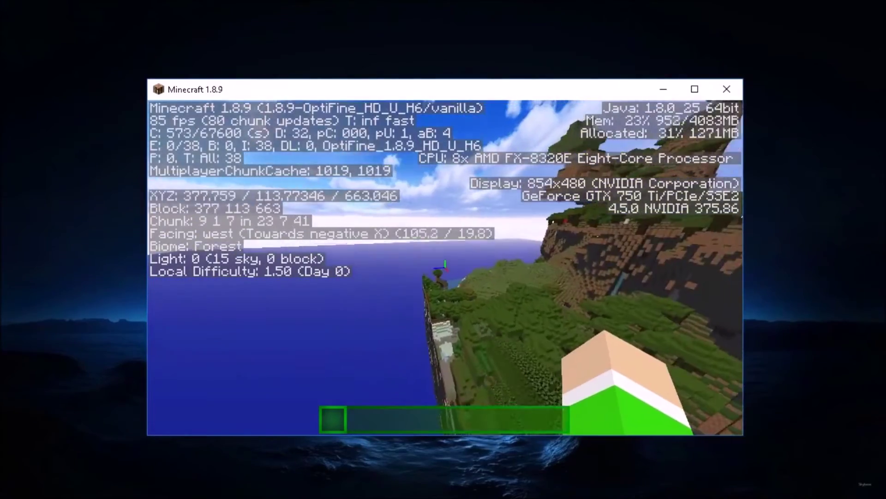
{"action": "key", "text": "w"}
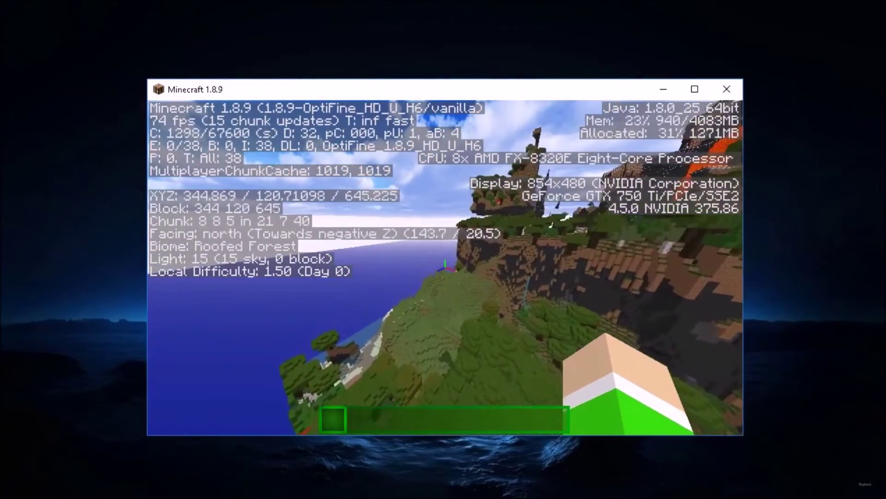
{"action": "key", "text": "w"}
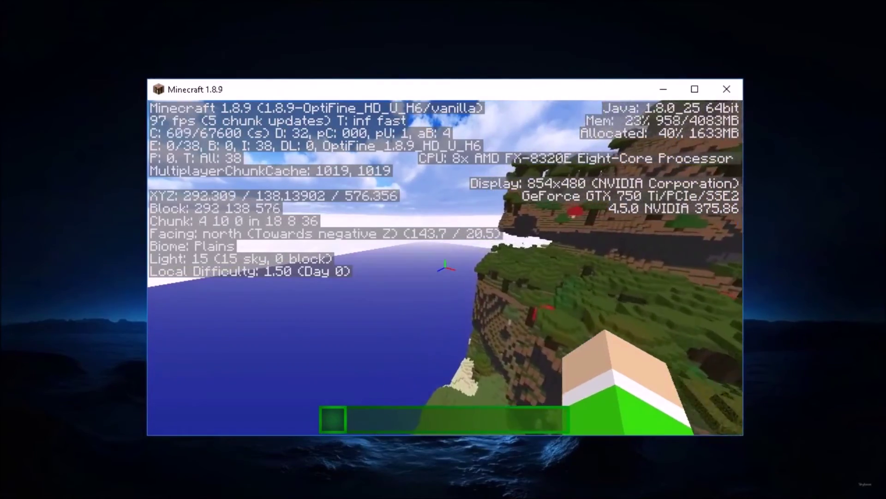
Fly north along the island's western coast past the overhanging mountain, watching frame rate and allocated memory.
{"action": "key", "text": "w"}
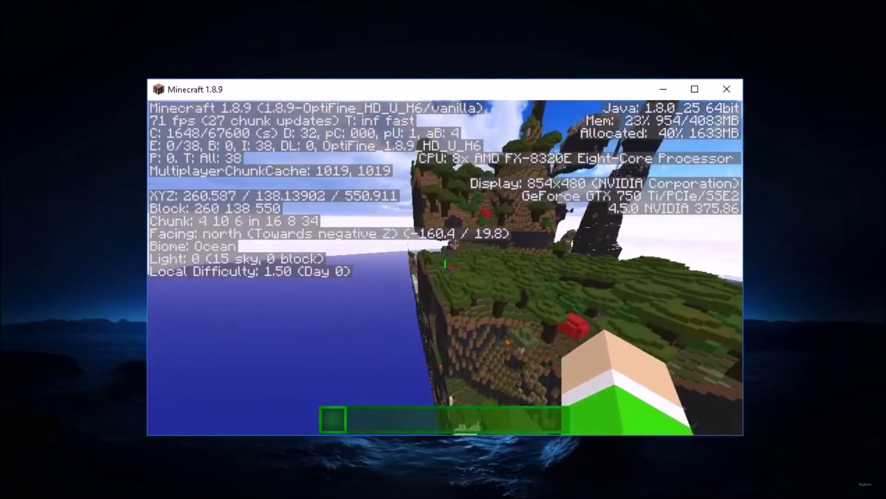
{"action": "key", "text": "w"}
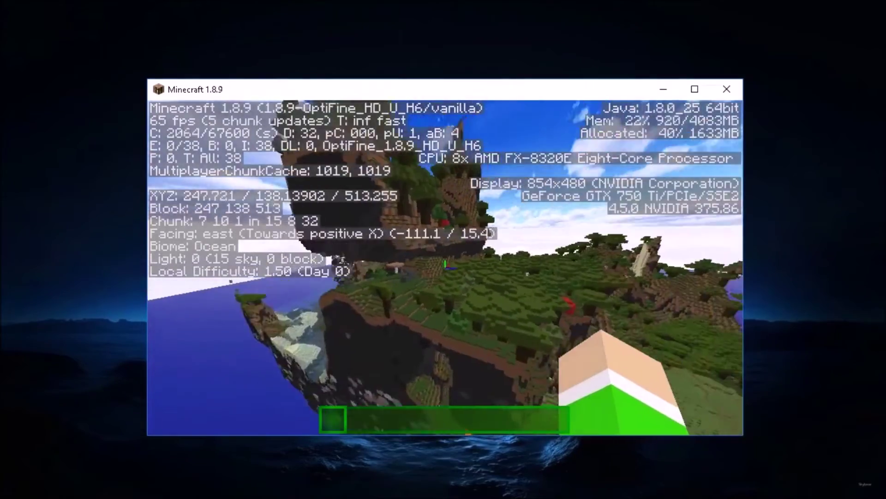
{"action": "key", "text": "w"}
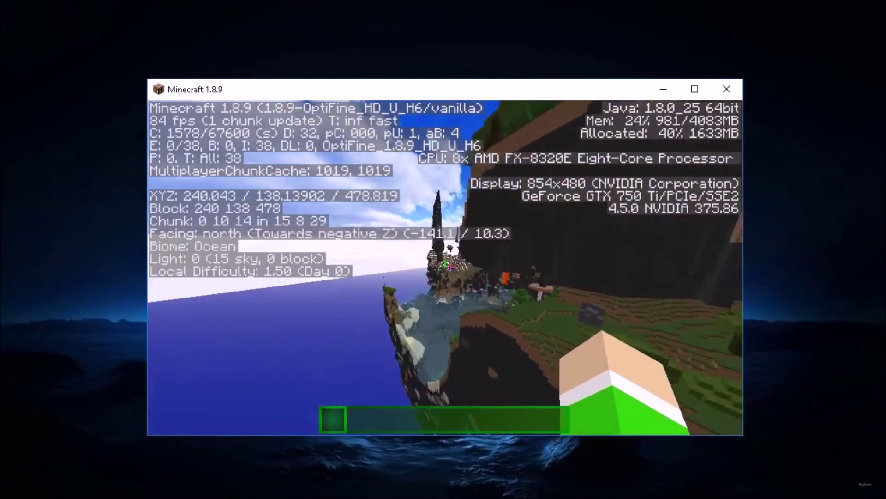
{"action": "key", "text": "w"}
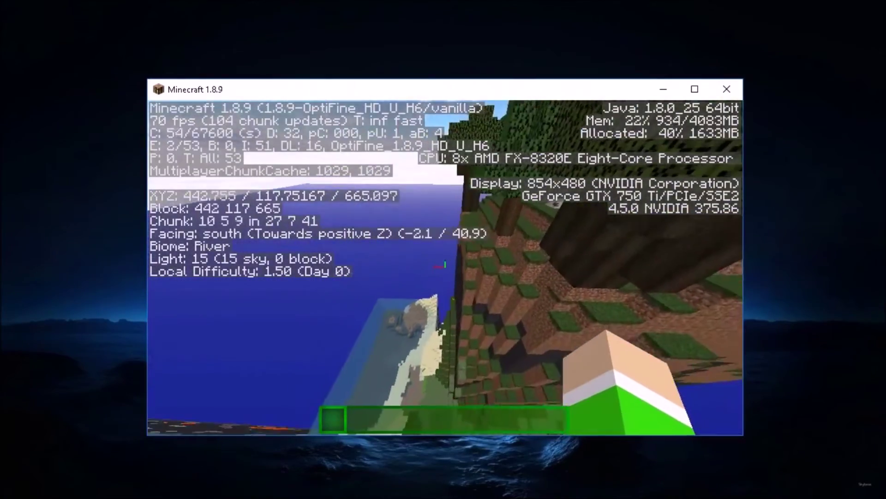
Fly east over the ocean, west across the roofed forest to the river and back, monitoring frame rate and memory usage.
{"action": "key", "text": "w"}
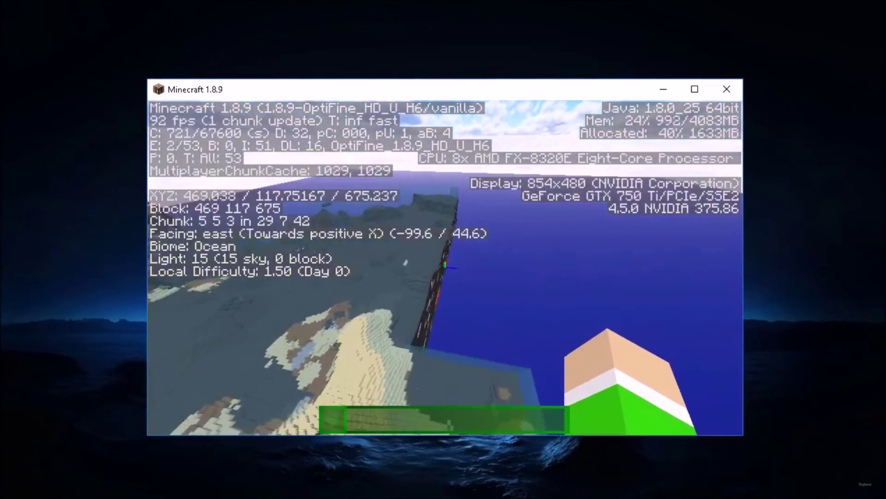
{"action": "key", "text": "w"}
{"action": "key", "text": "w"}
{"action": "key", "text": "d"}
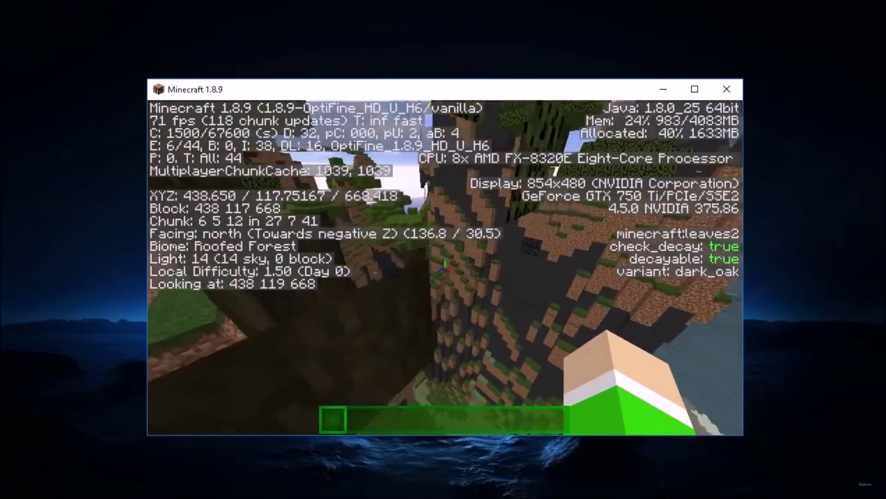
{"action": "key", "text": "w"}
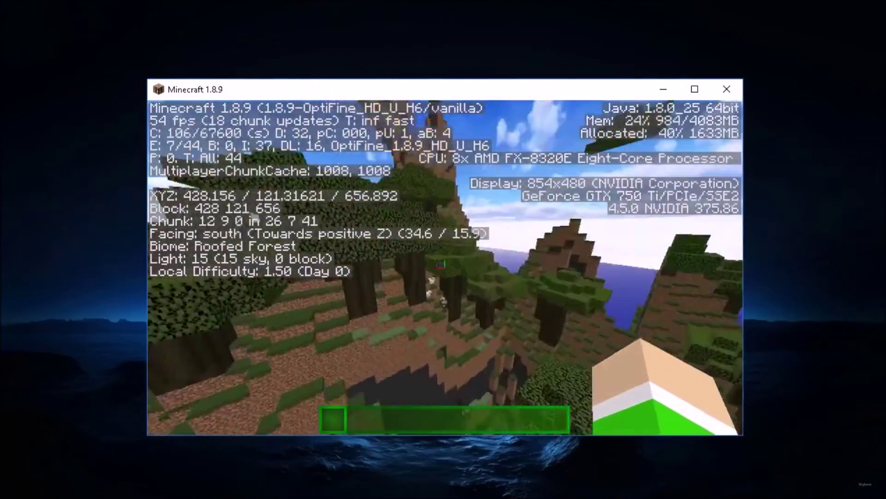
{"action": "key", "text": "w"}
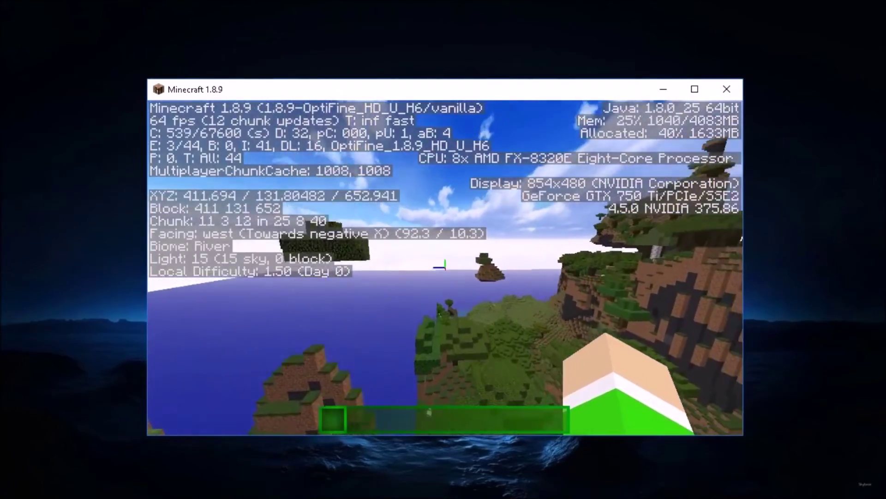
{"action": "key", "text": "w"}
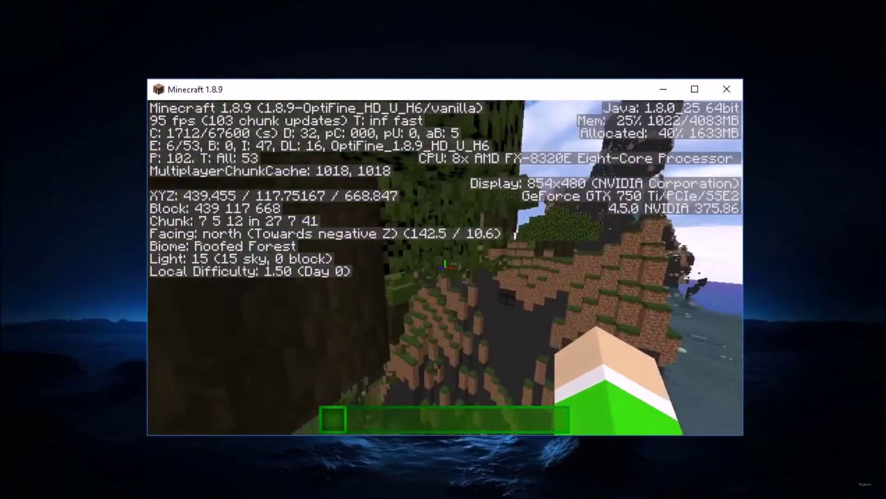
Climb to a height of about 180 blocks and drift east over the ocean, checking frame rate with the whole island in view.
{"action": "key", "text": "space"}
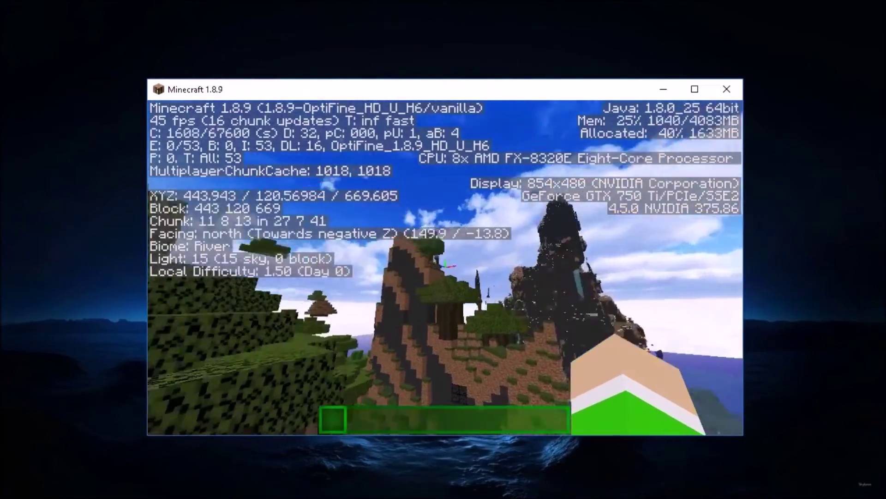
{"action": "key", "text": "space"}
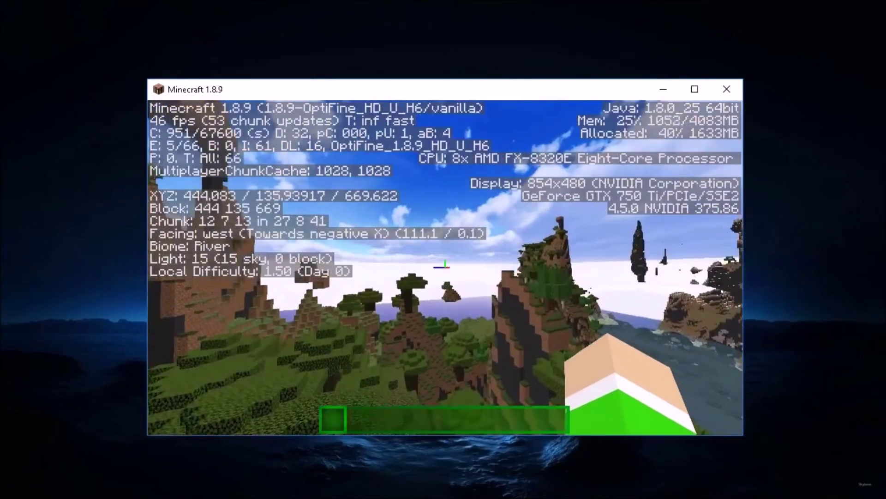
{"action": "key", "text": "s"}
{"action": "key", "text": "space"}
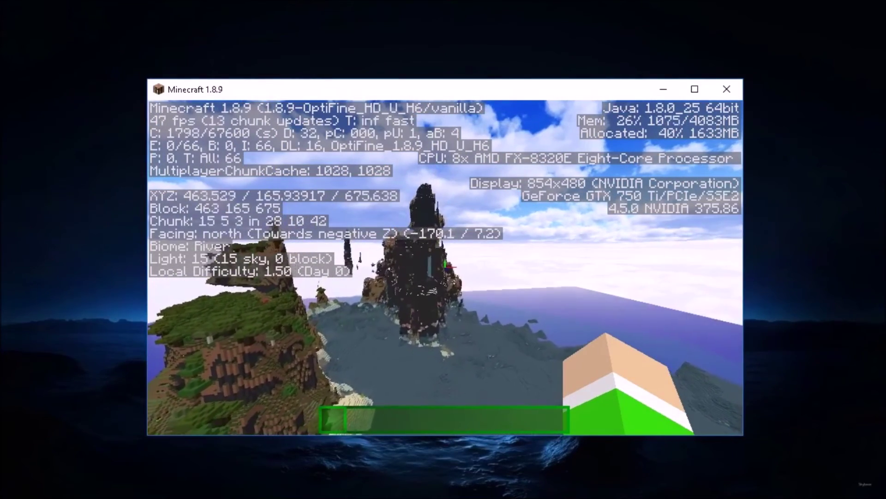
{"action": "key", "text": "space"}
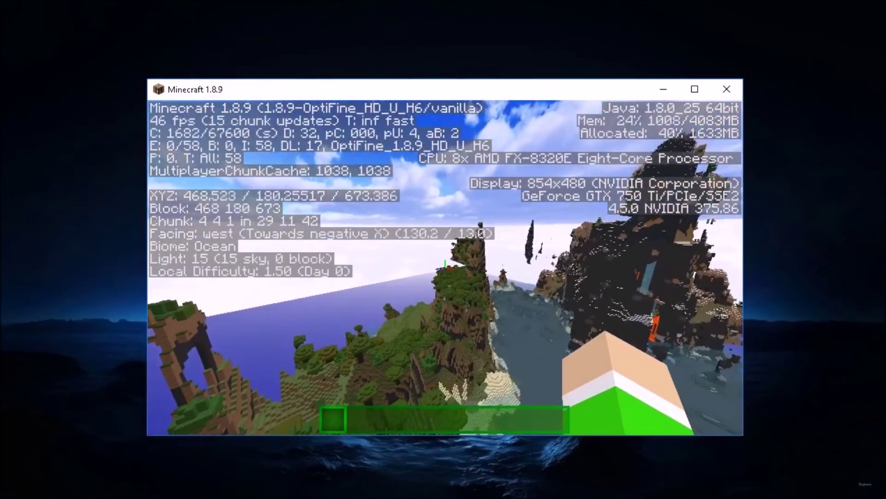
{"action": "key", "text": "d"}
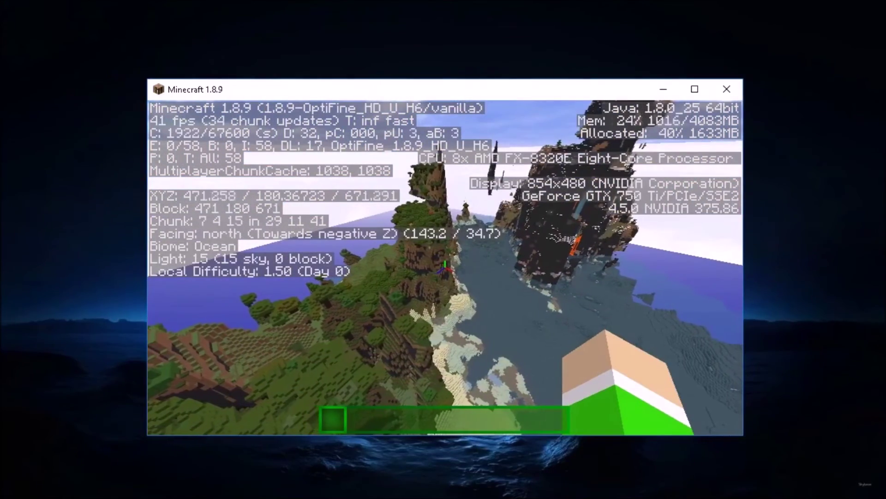
{"action": "key", "text": "d"}
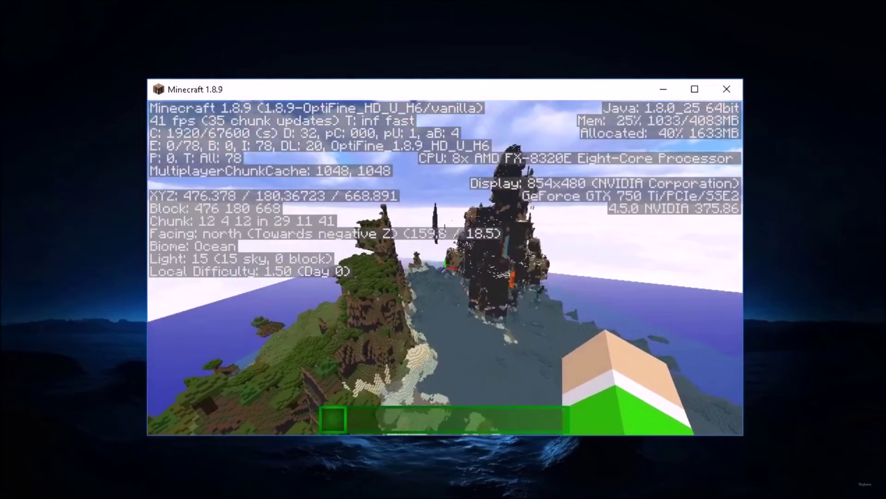
Hide the detailed debug overlay and set the render distance to 8 chunks in the video settings.
{"action": "key", "text": "F3"}
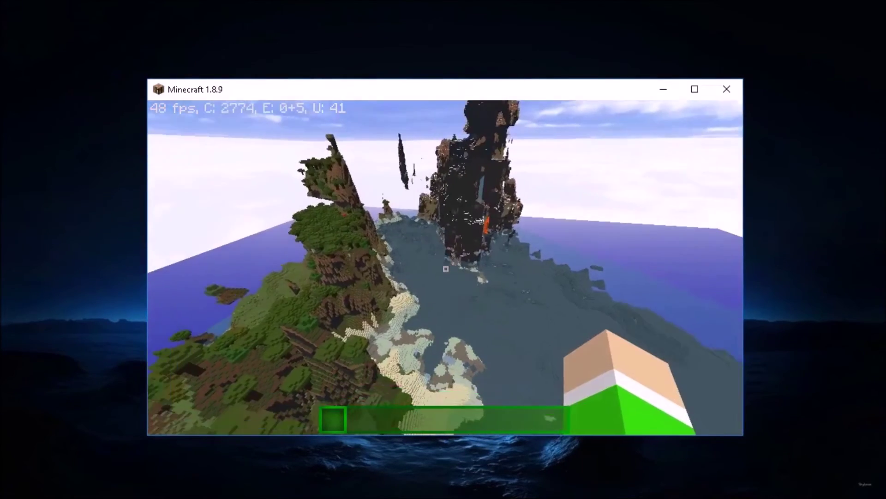
{"action": "key", "text": "Escape"}
{"action": "left_click", "coordinate": [369, 302]}
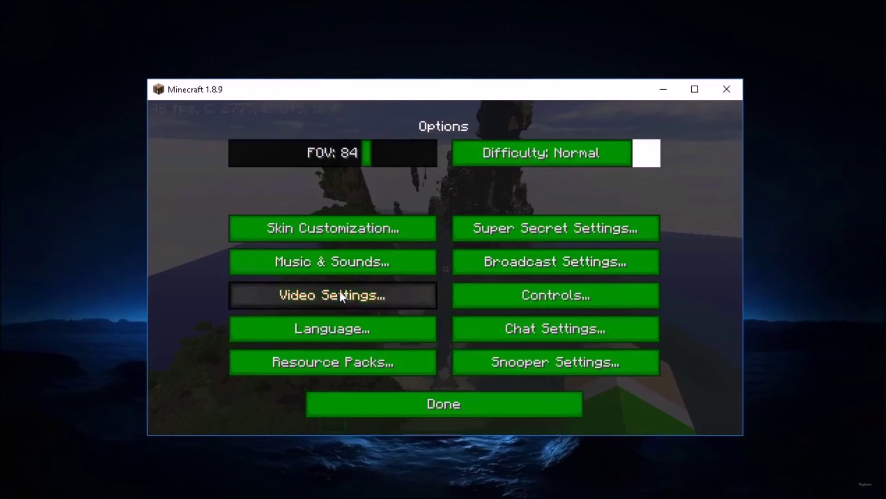
{"action": "left_click", "coordinate": [340, 294]}
{"action": "left_click_drag", "start_coordinate": [524, 156], "coordinate": [495, 157]}
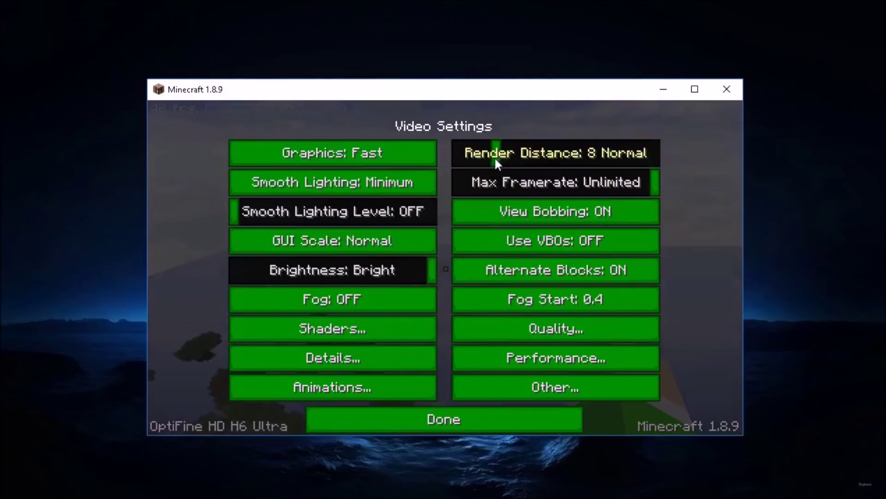
{"action": "key", "text": "Escape"}
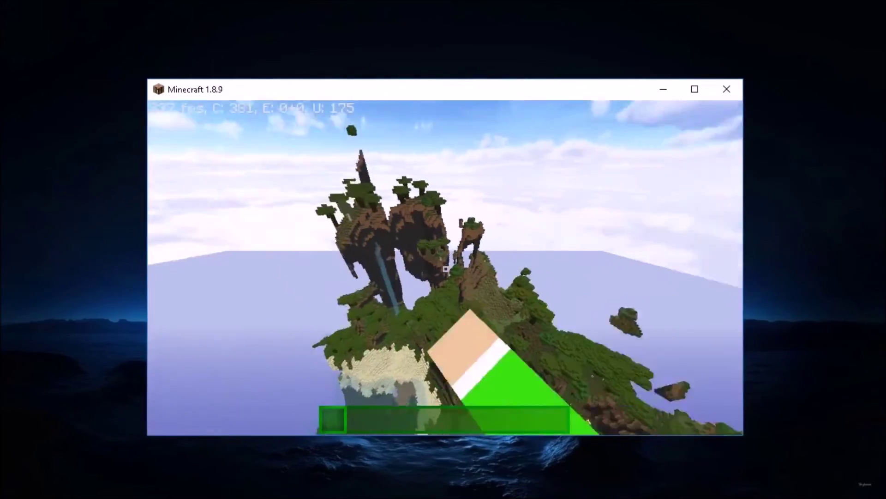
Cycle the camera through the third-person views and back to first person.
{"action": "key", "text": "F5"}
{"action": "key", "text": "F5"}
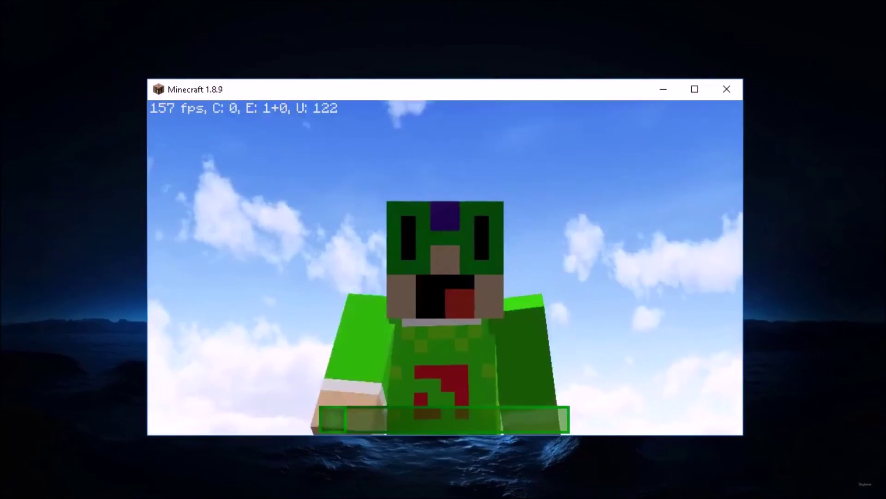
{"action": "key", "text": "F5"}
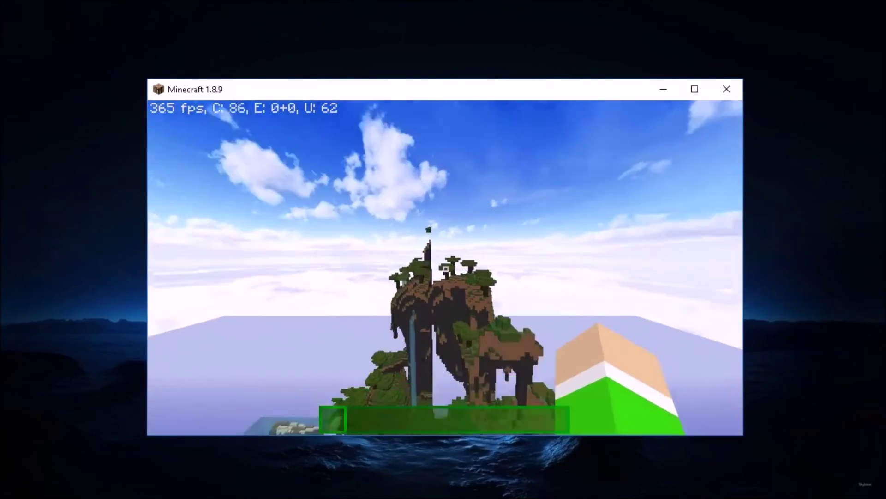
Fly in among the island's mountains and cycle the camera perspectives again, watching frame rate at the shorter render distance.
{"action": "key", "text": "w"}
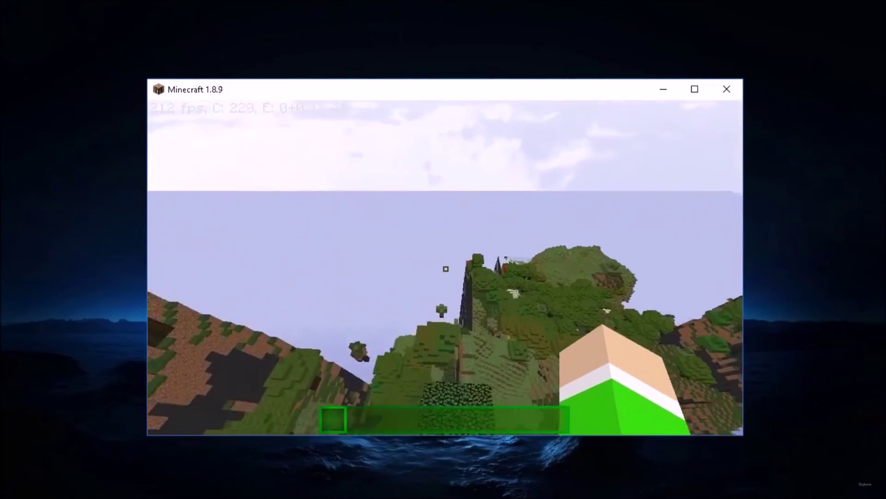
{"action": "key", "text": "F5"}
{"action": "key", "text": "F5"}
{"action": "key", "text": "F5"}
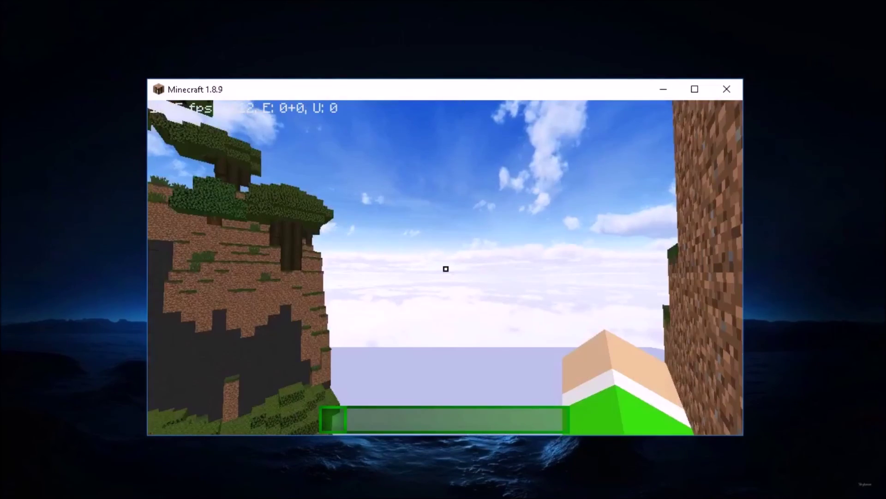